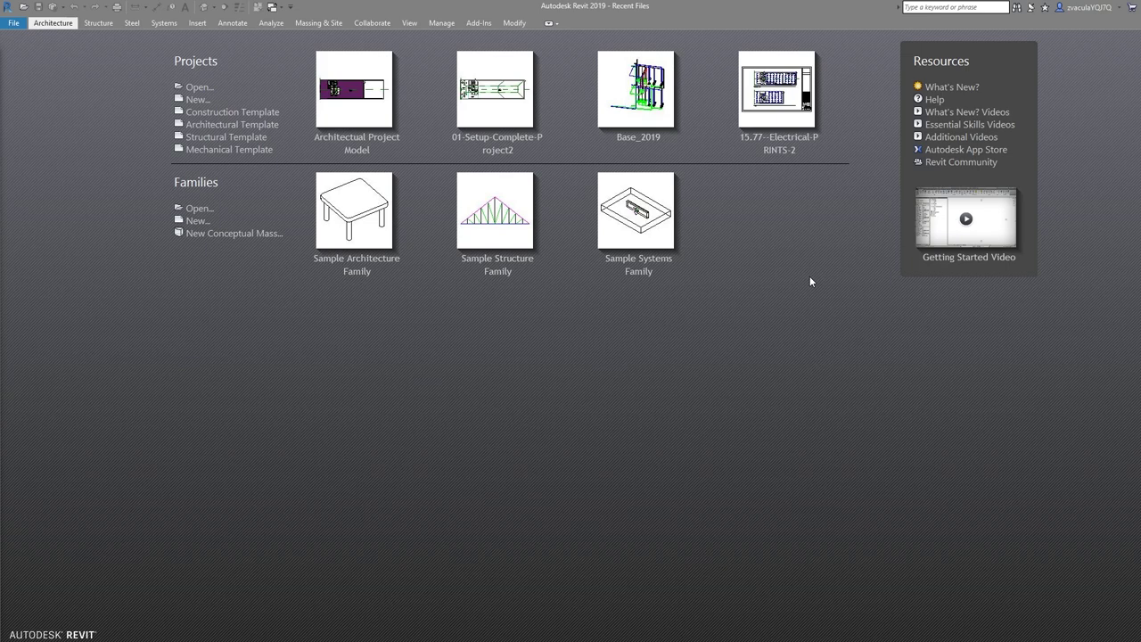
Step: Create a new project from the Mechanical-Default.rte template, landing on the 1 - Mech floor plan
left_click(24, 21)
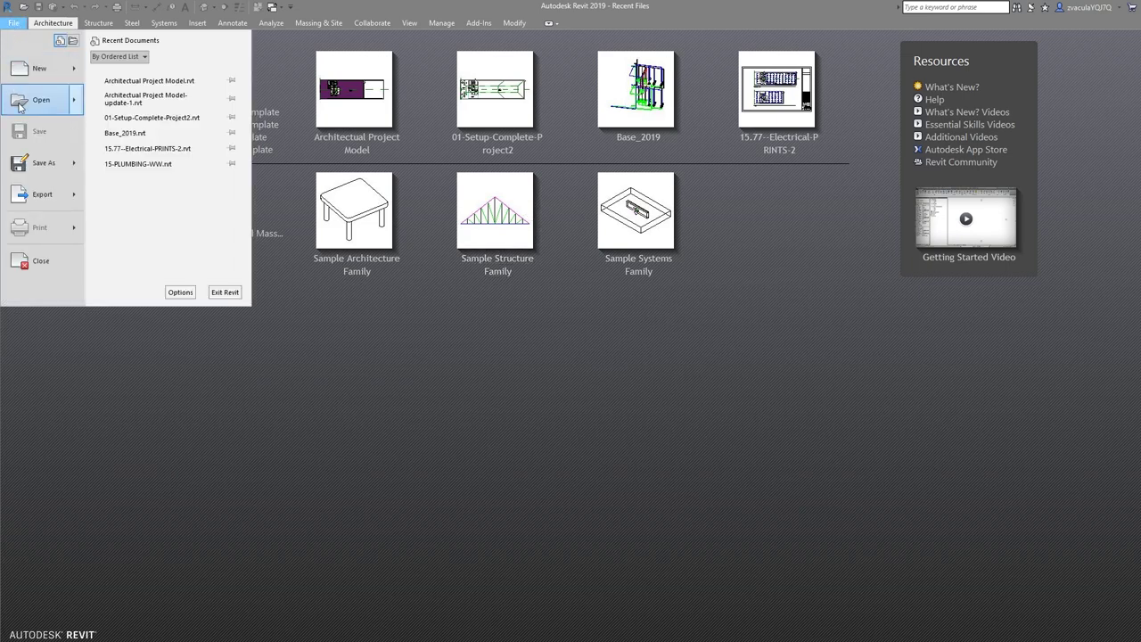
mouse_move(19, 106)
mouse_move(34, 69)
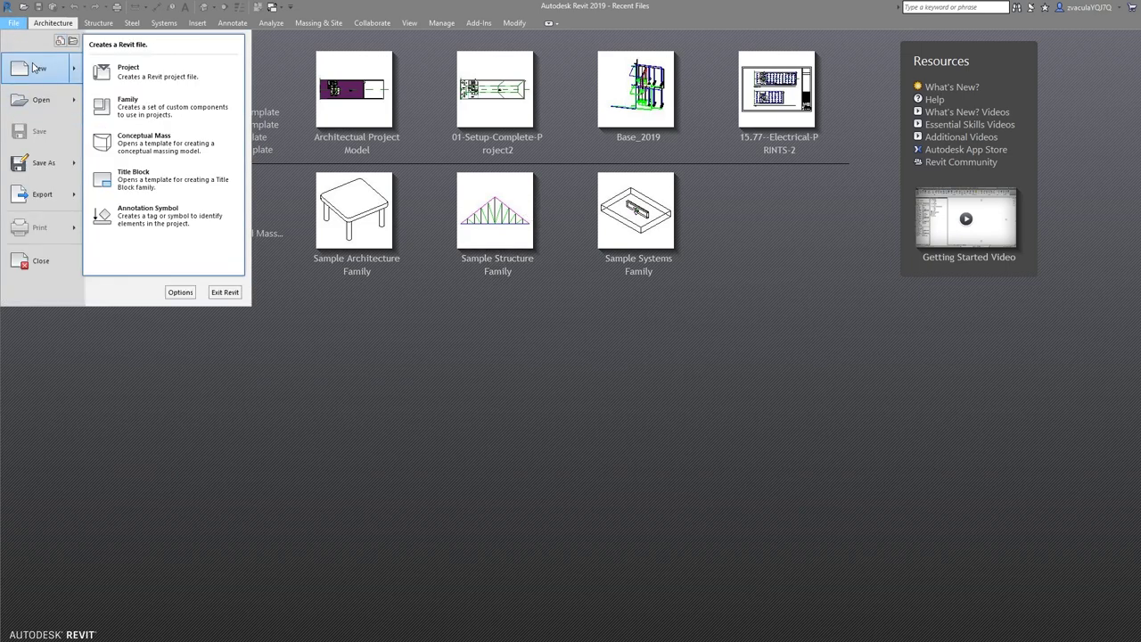
left_click(148, 71)
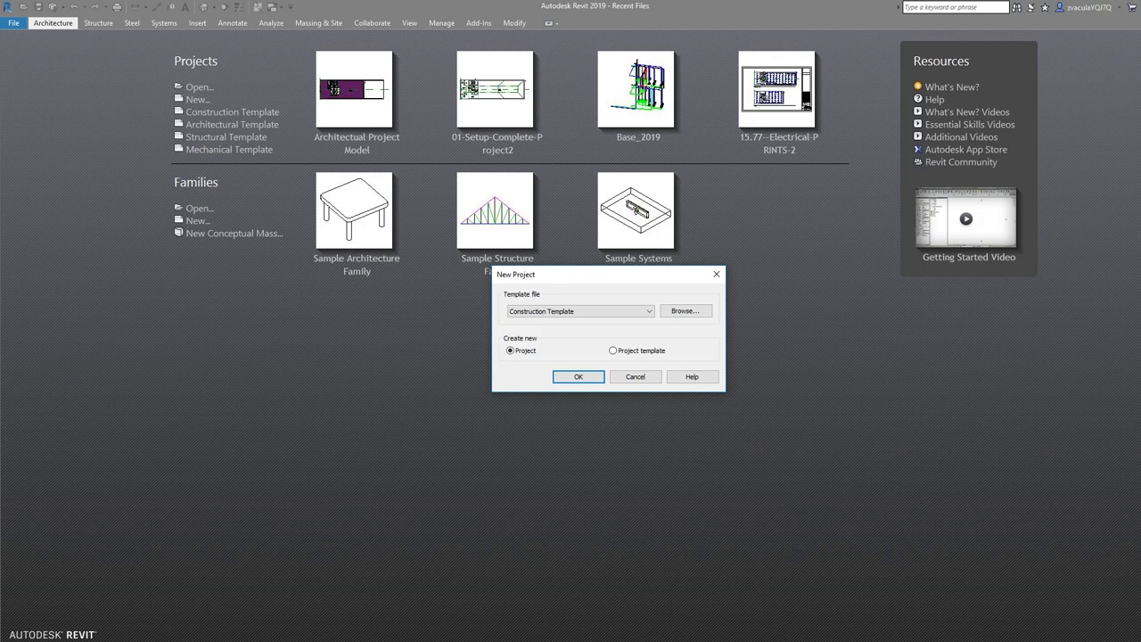
left_click(685, 310)
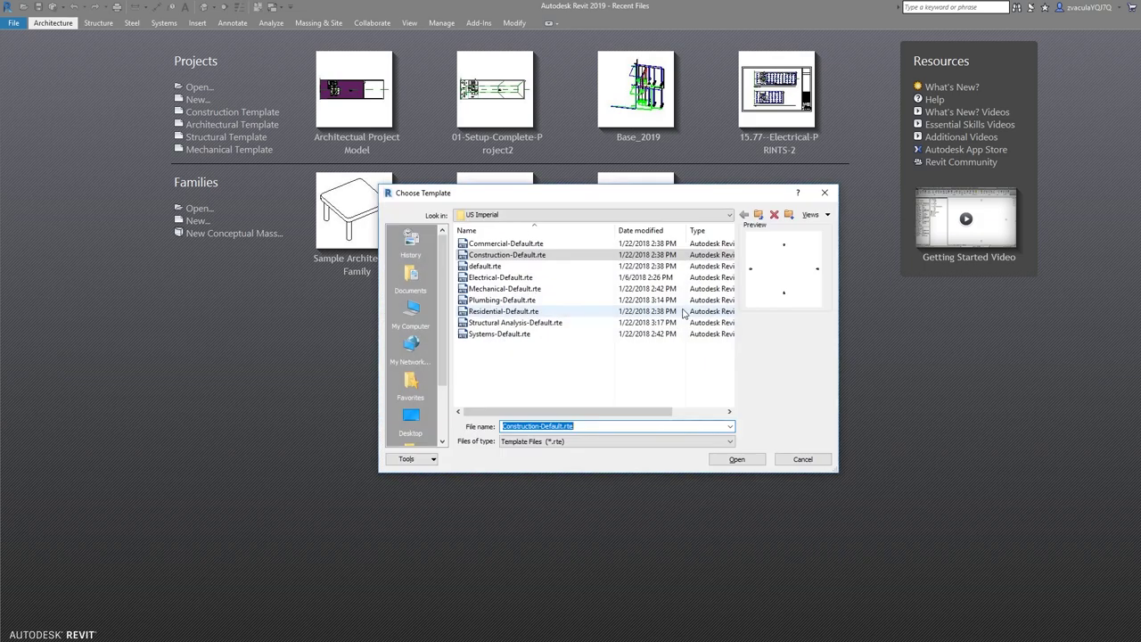
left_click(523, 291)
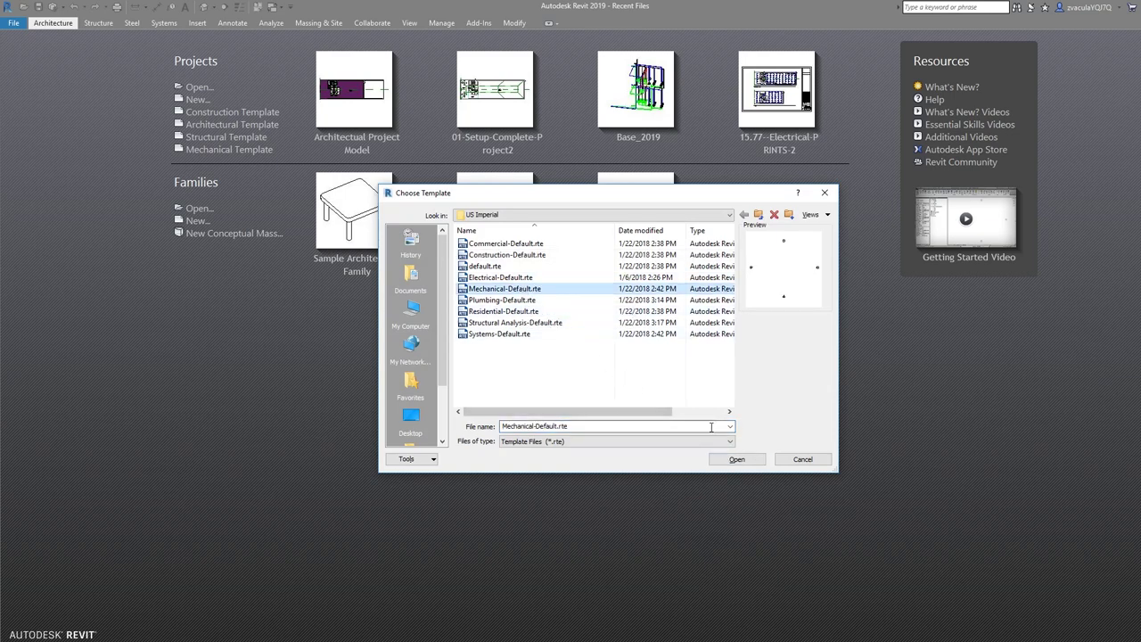
left_click(741, 459)
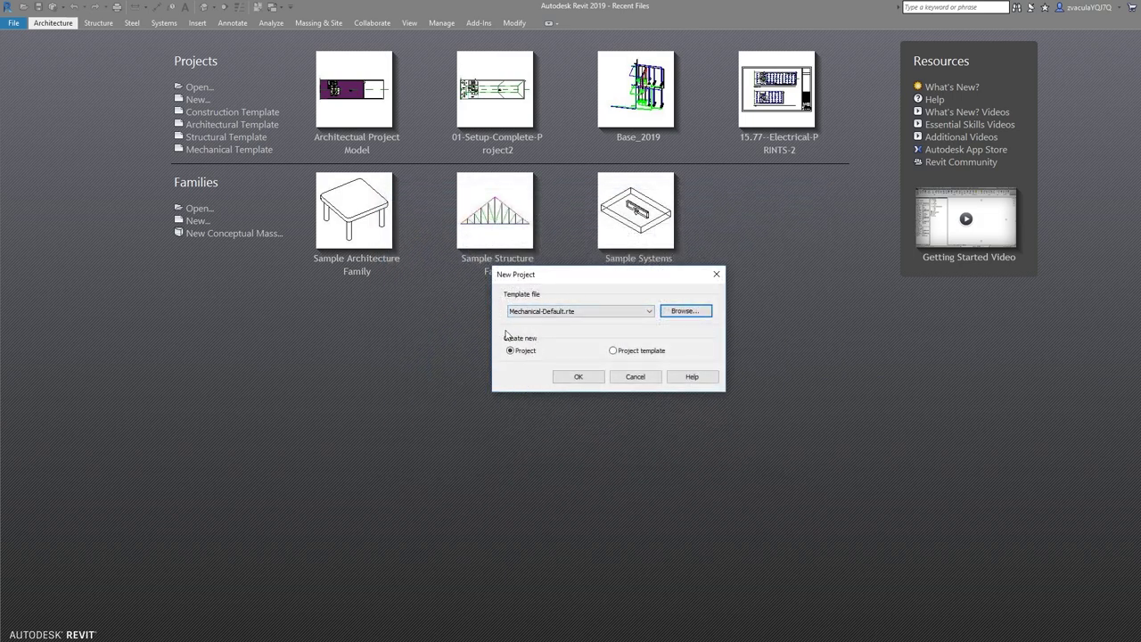
left_click(579, 377)
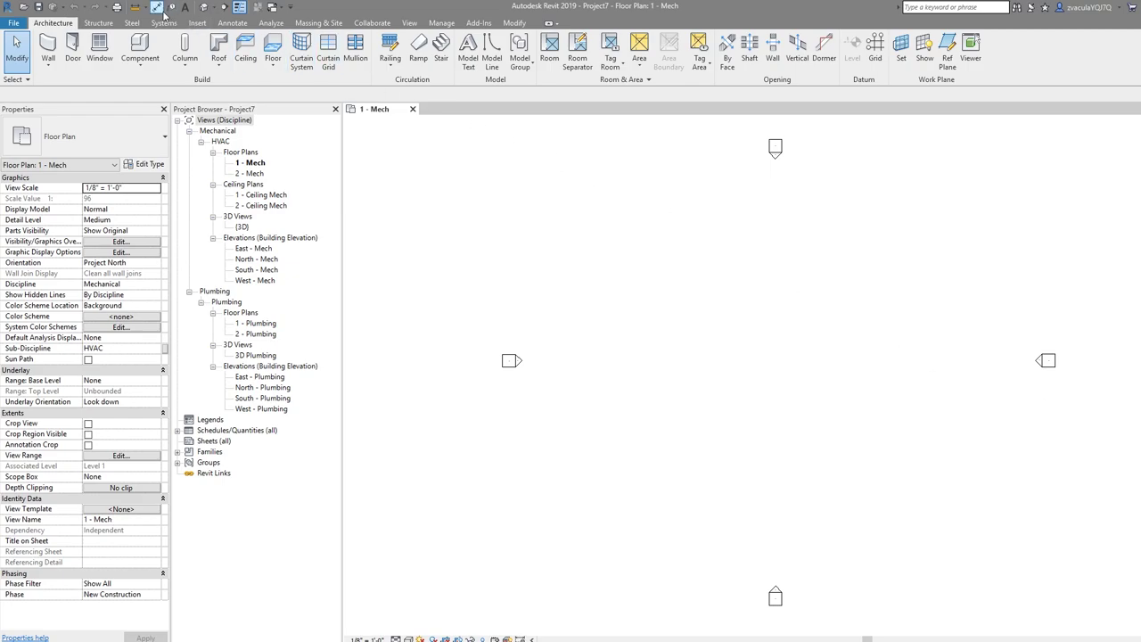
Step: Show the Insert tab's linking and import tools
left_click(197, 23)
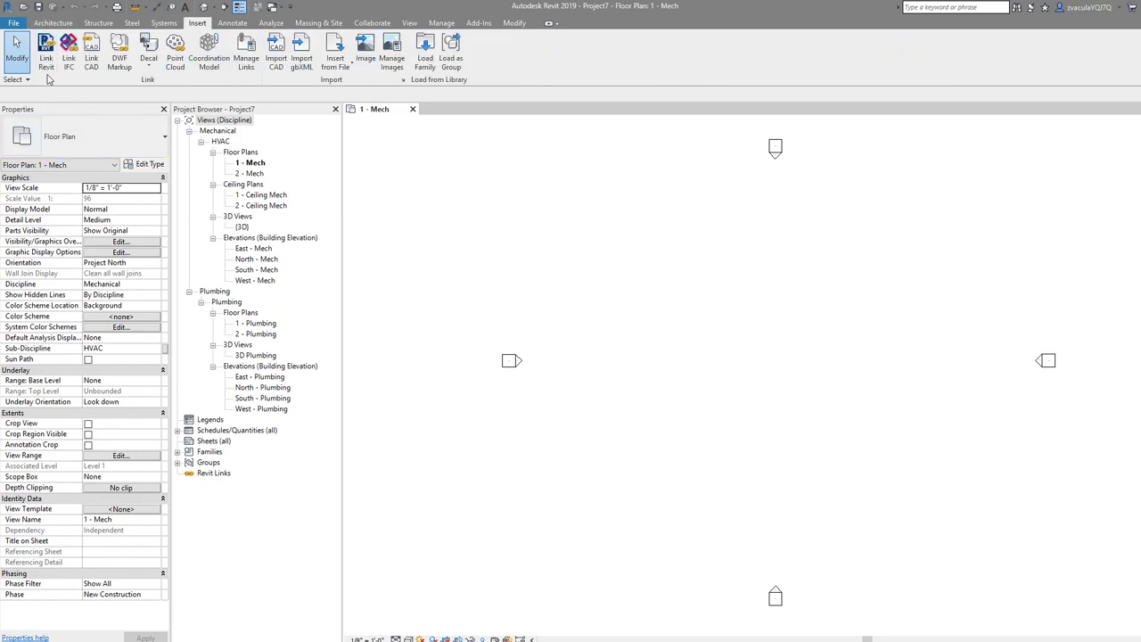
Step: Link Architectural Project Model.rvt into the project with Auto - Origin to Origin positioning
left_click(46, 54)
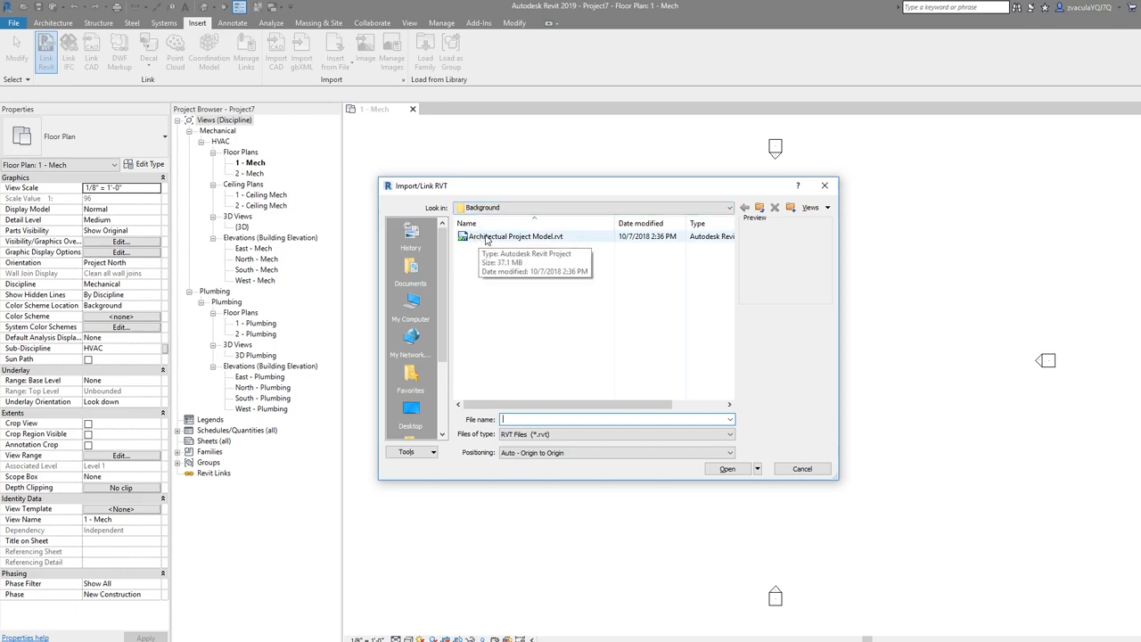
left_click(492, 239)
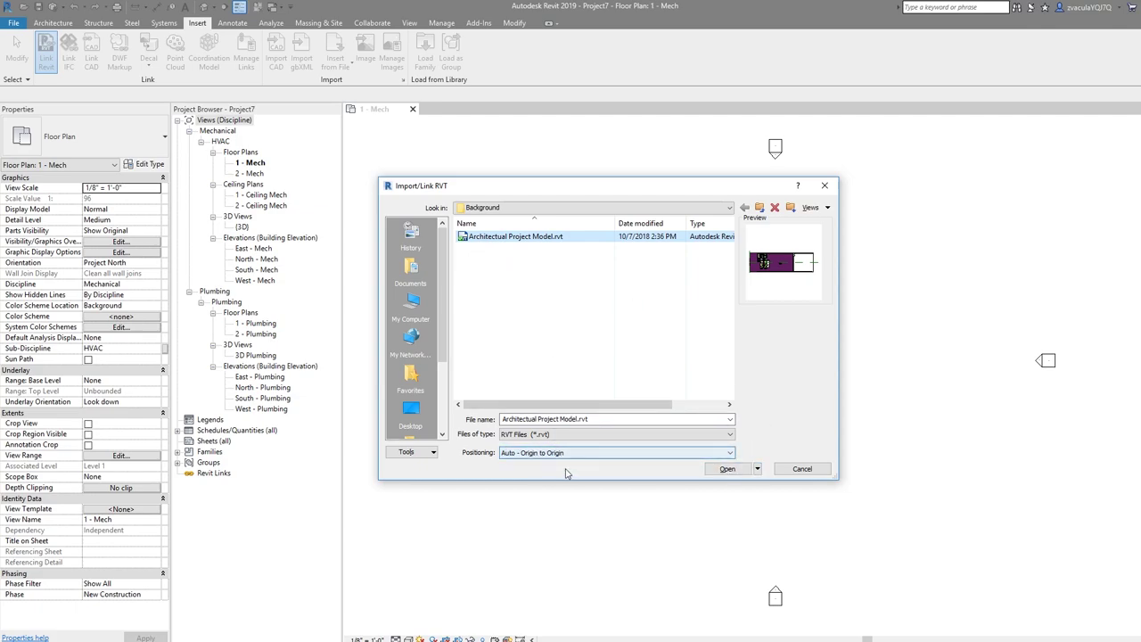
left_click(739, 470)
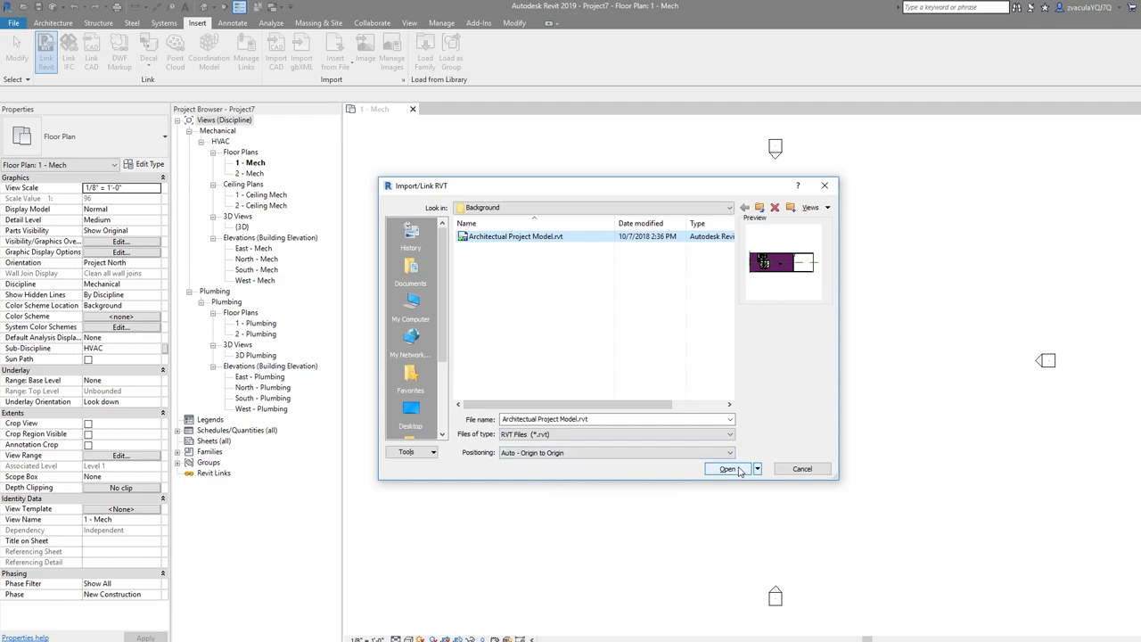
left_click(739, 470)
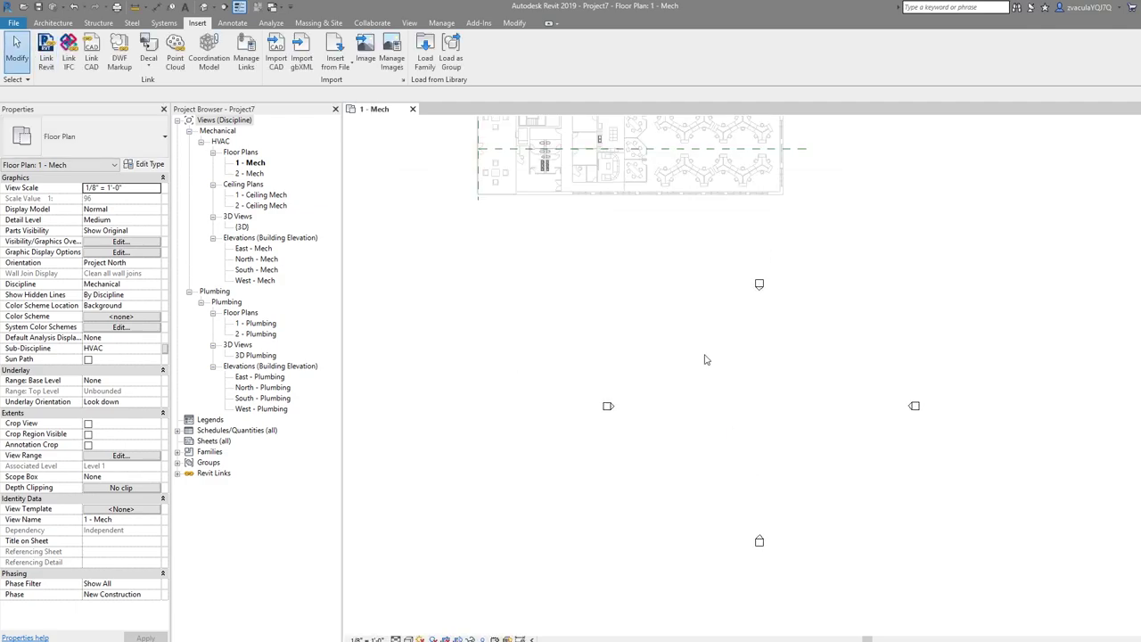
Step: Pin the linked architectural model in place on the 1 - Mech plan
scroll(739, 464, "down", 2)
left_click(659, 243)
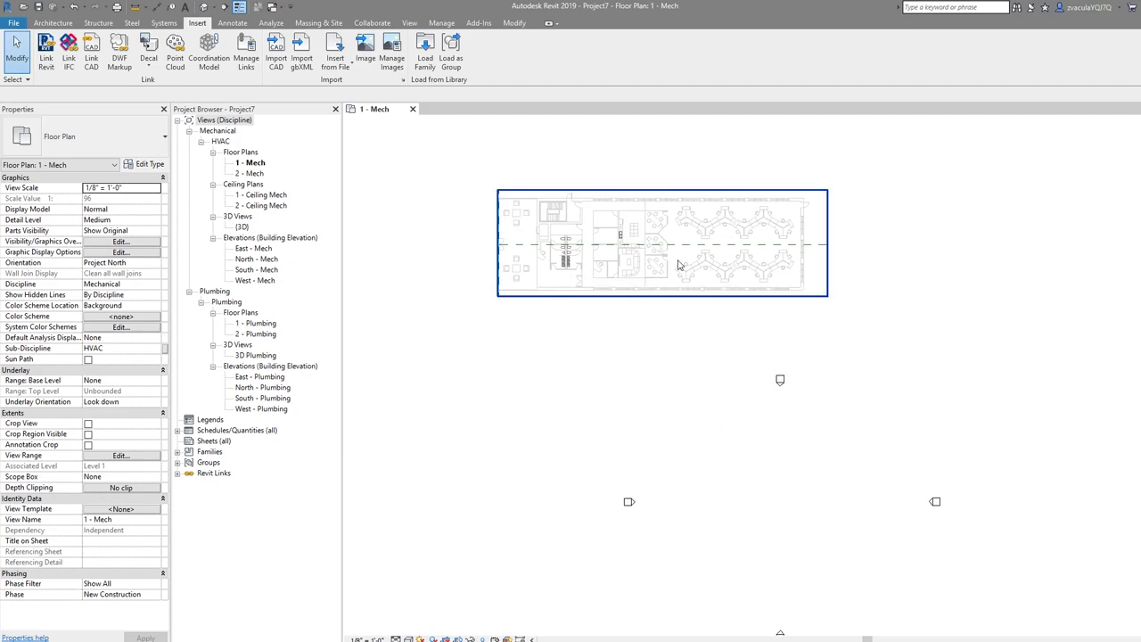
scroll(683, 285, "down", 1)
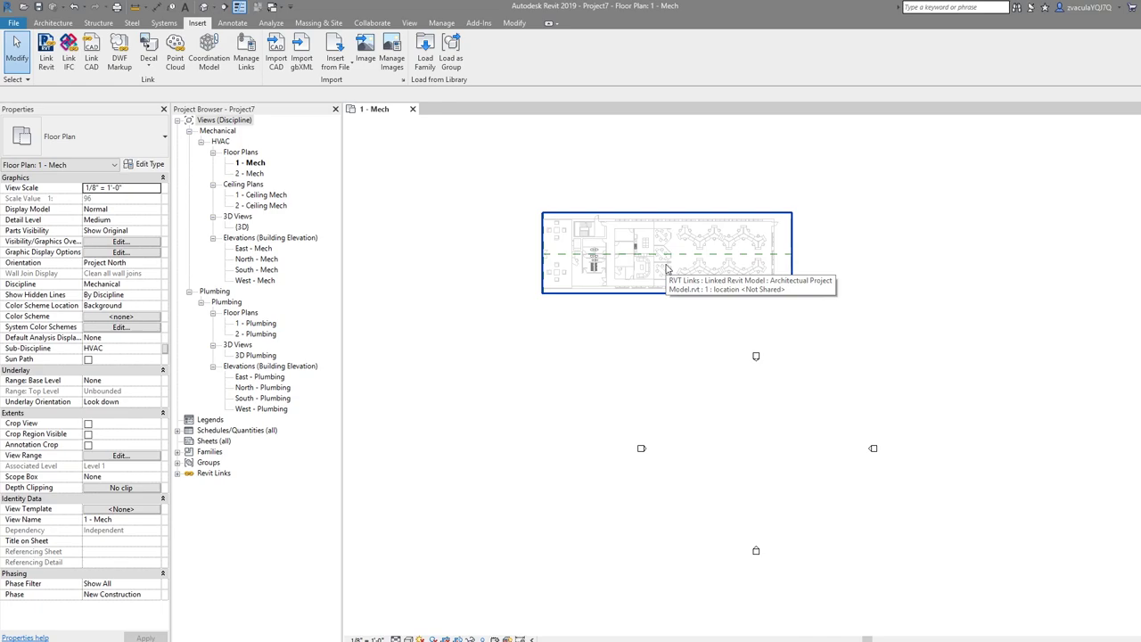
left_click(664, 273)
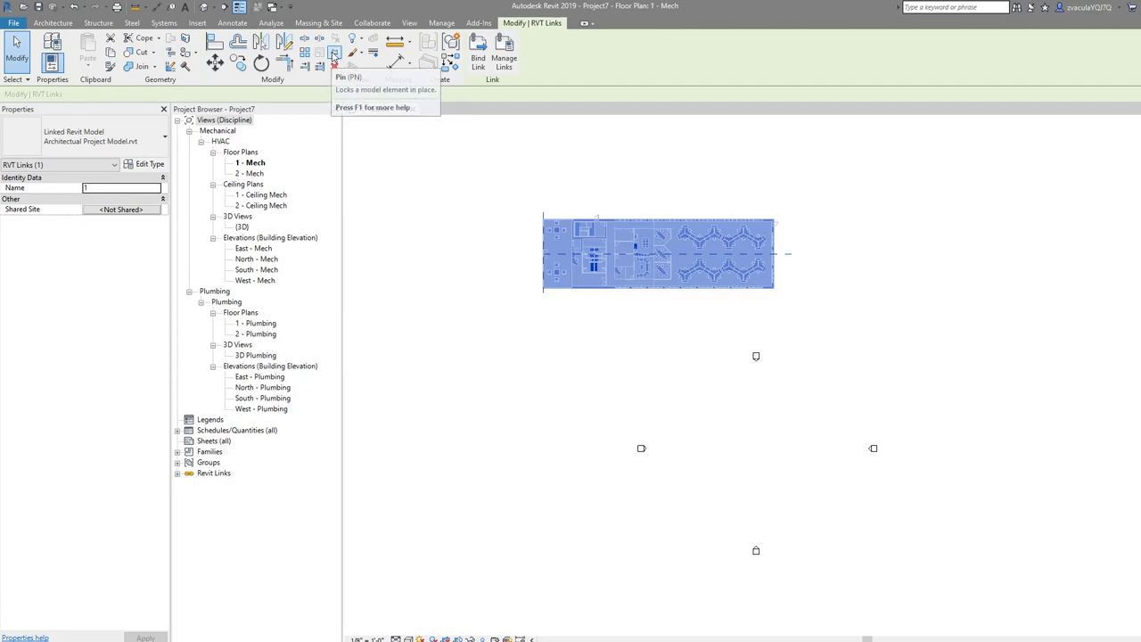
left_click(334, 55)
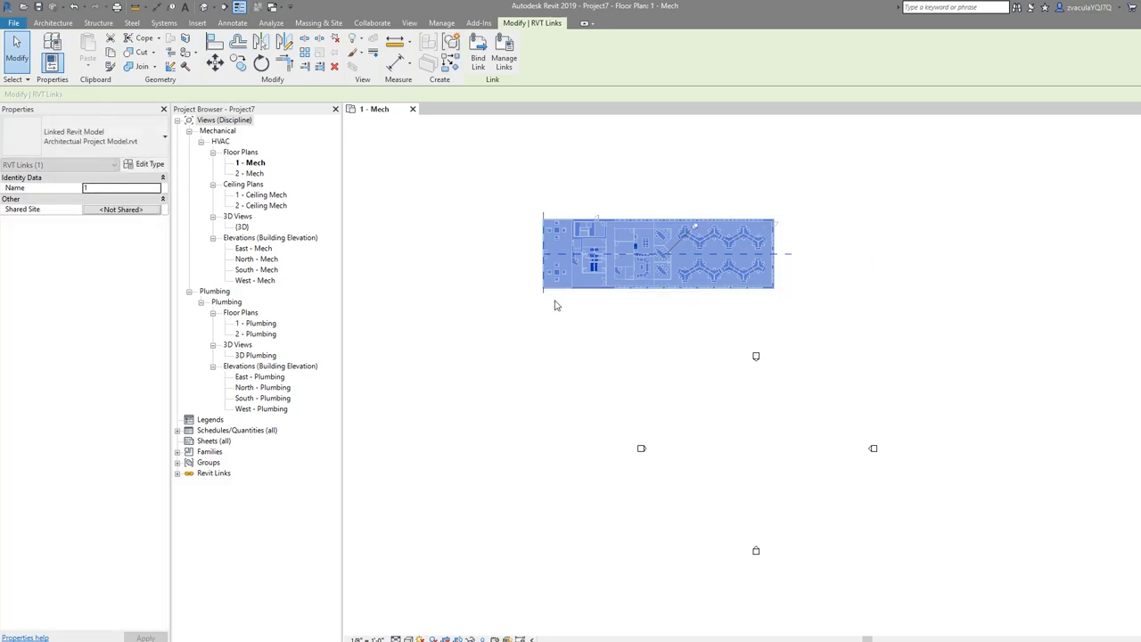
left_click(535, 352)
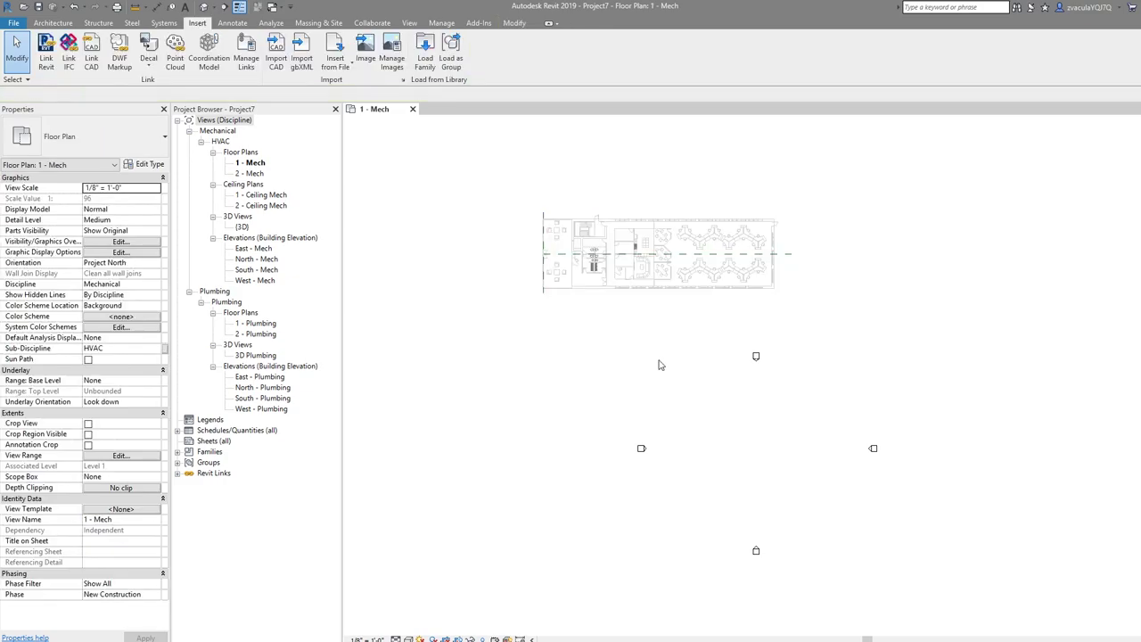
Step: From Save As, create and open a new folder named Project 2 one level up
left_click(13, 22)
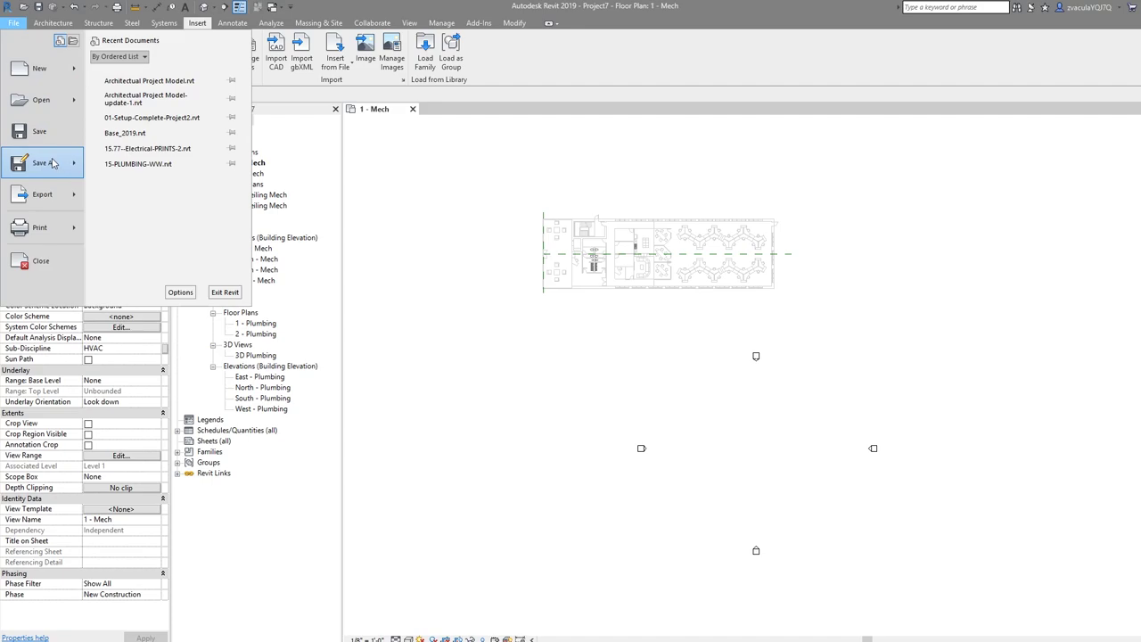
mouse_move(52, 162)
left_click(134, 88)
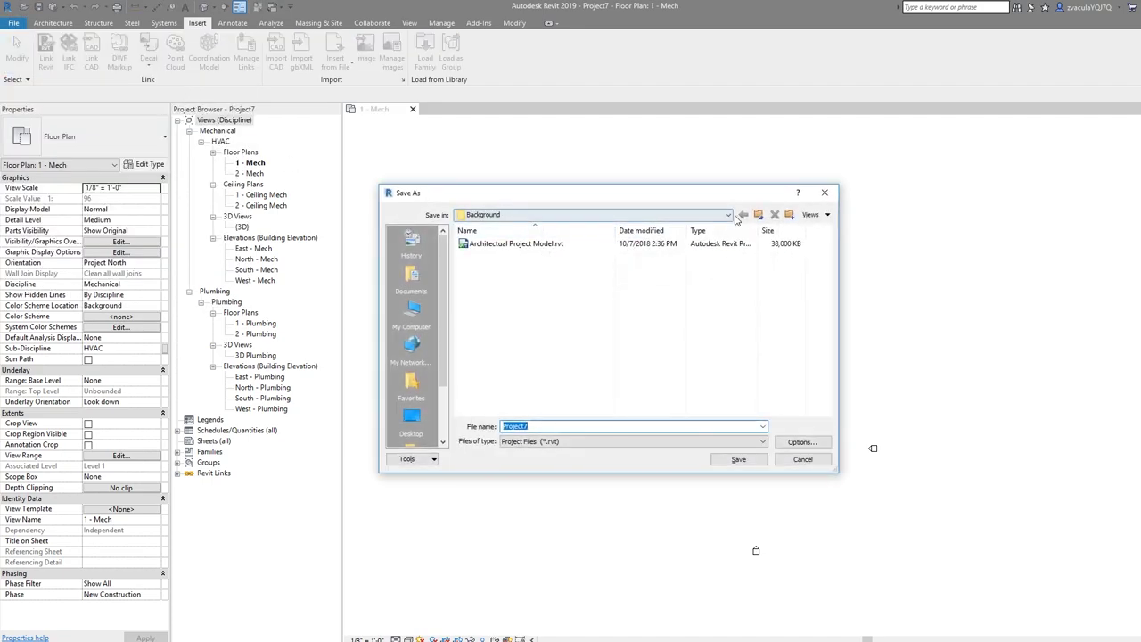
left_click(759, 215)
right_click(503, 365)
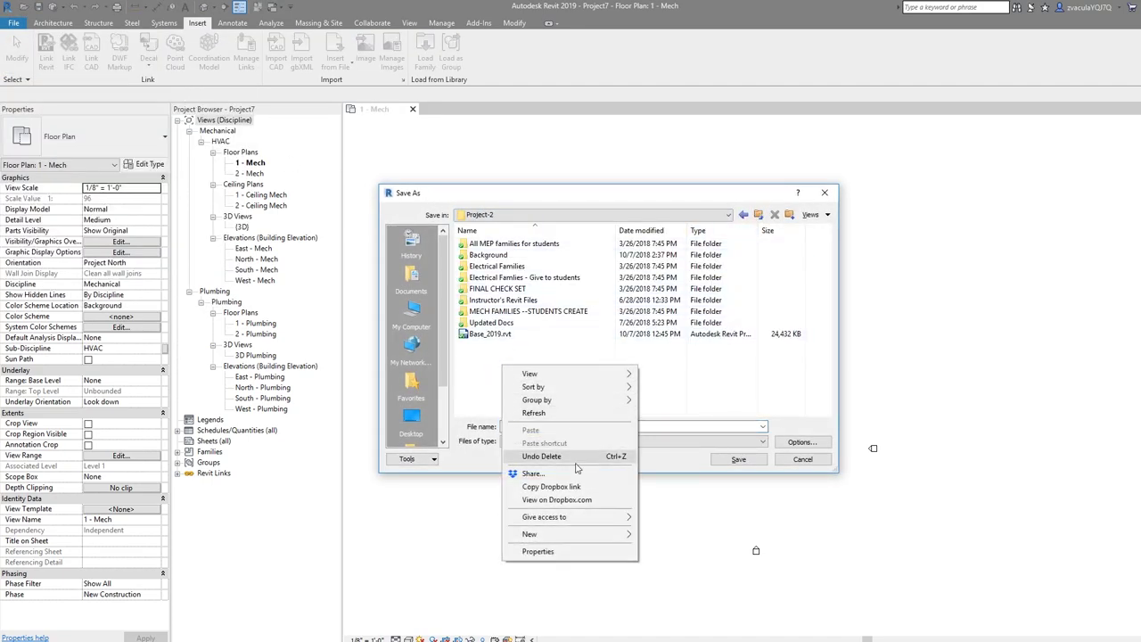
mouse_move(563, 536)
left_click(728, 374)
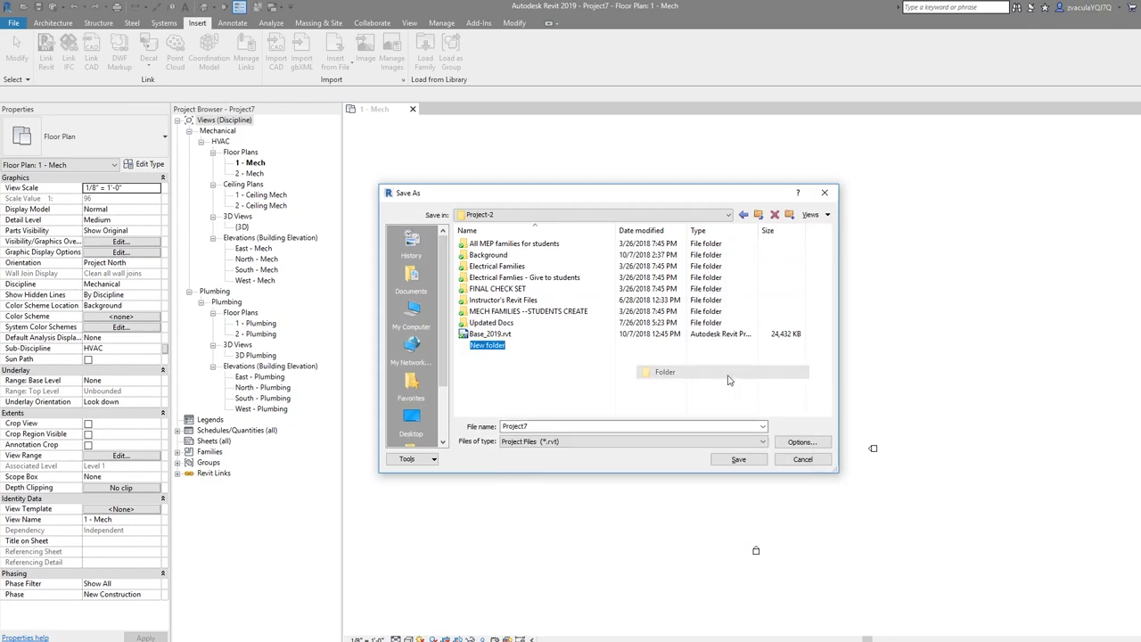
type("Project 2")
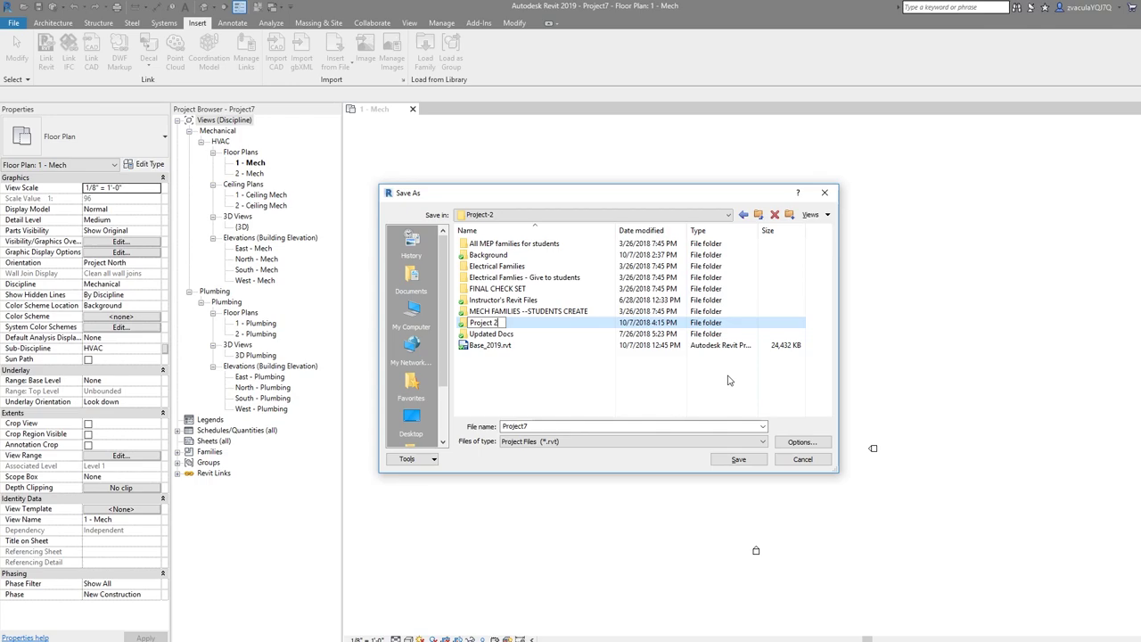
key("Return")
key("Return")
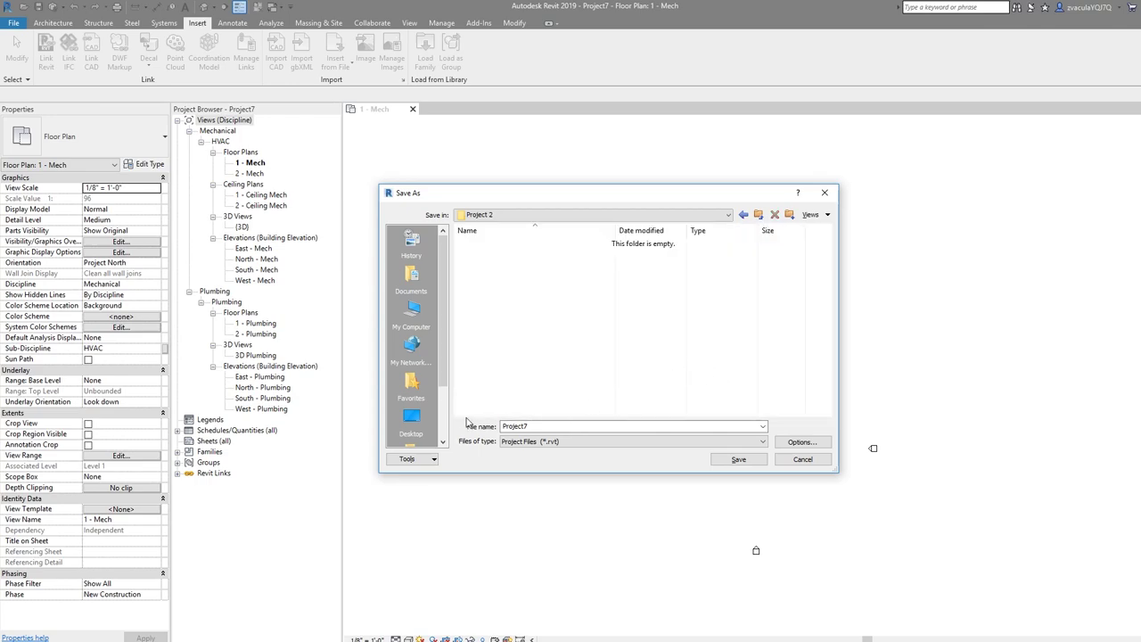
Step: Save the project in Project 2 as the student's surname followed by _Project2_Fall_2018.rvt
double_click(555, 427)
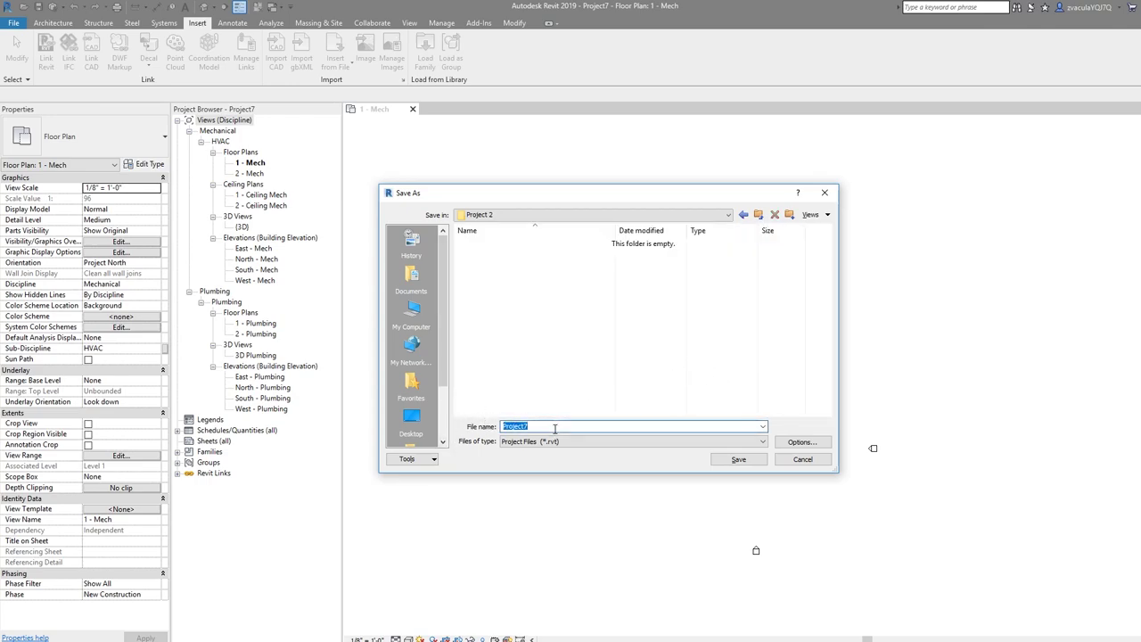
type("Vacula_")
key("Return")
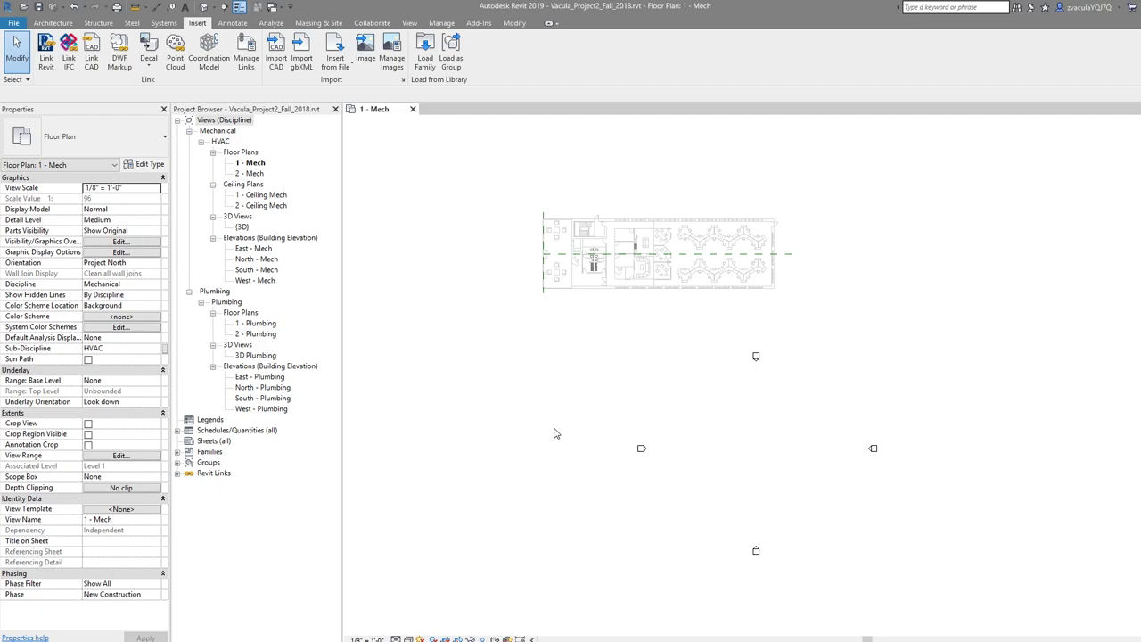
Step: Select the north elevation marker and briefly preview the North - Mech elevation
left_click(755, 359)
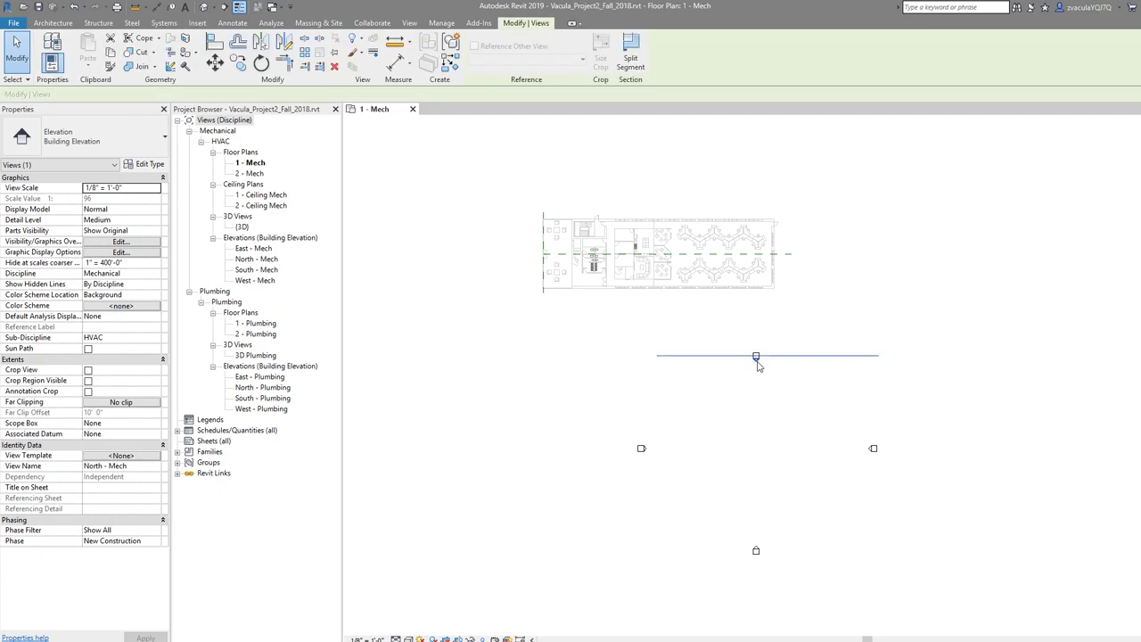
left_click(757, 381)
left_click(756, 360)
scroll(759, 369, "up", 2)
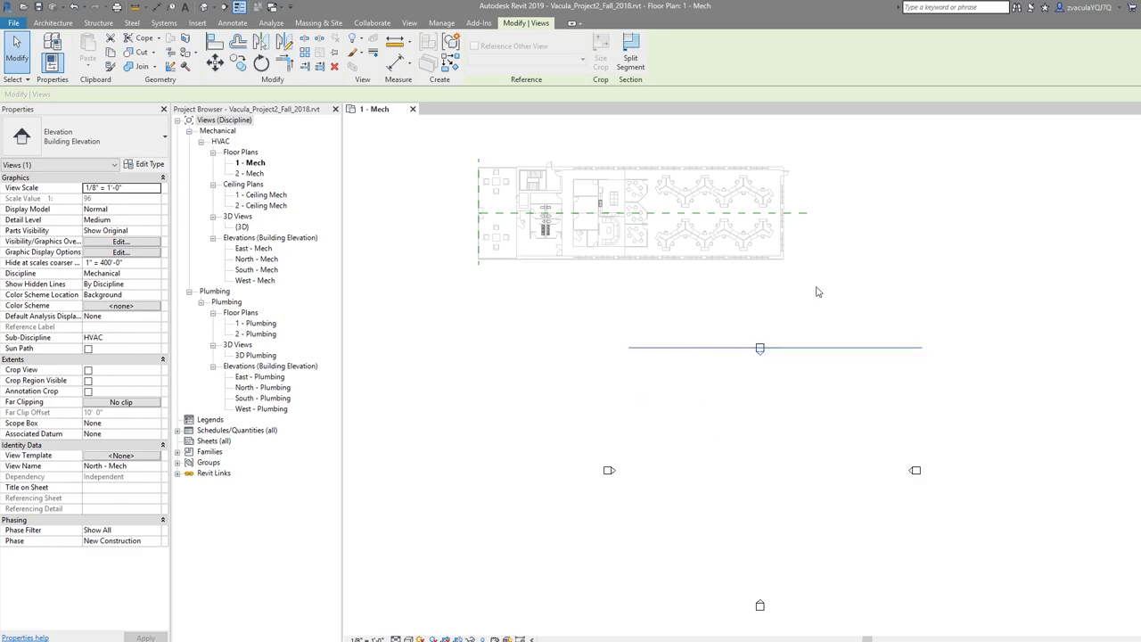
left_click(787, 423)
double_click(760, 353)
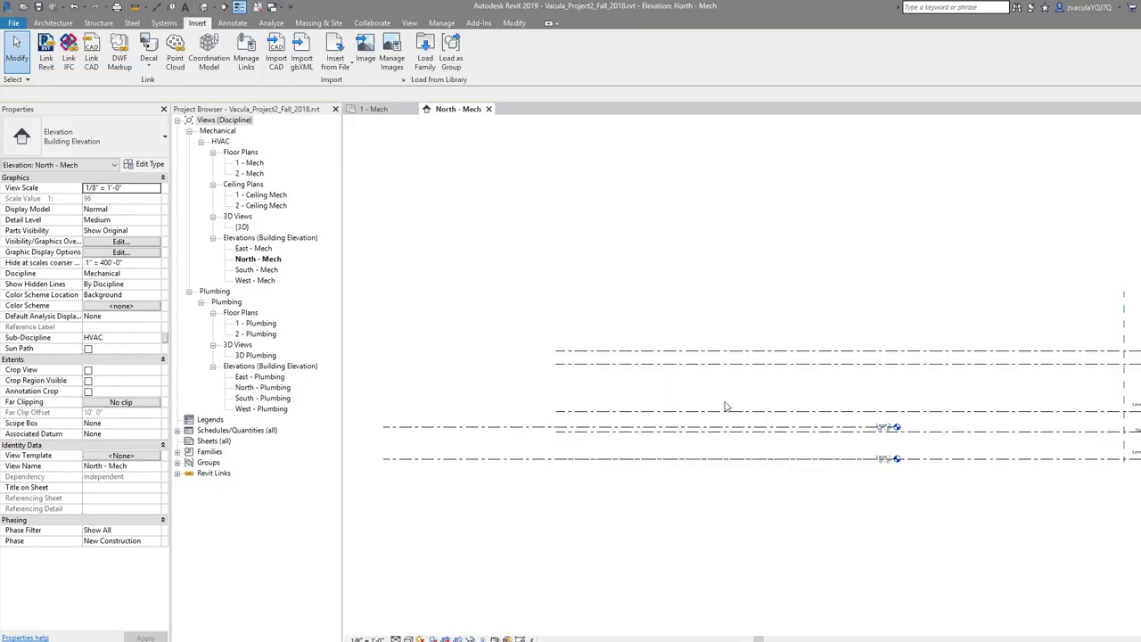
left_click(489, 109)
Step: Move the north elevation marker in, just above the building plan
left_click_drag(699, 306, 789, 408)
scroll(756, 379, "down", 2)
mouse_move(729, 340)
left_mouse_down()
mouse_move(797, 509)
mouse_move(799, 586)
left_mouse_up()
left_click(720, 338)
left_click_drag(720, 337, 792, 416)
scroll(758, 379, "up", 2)
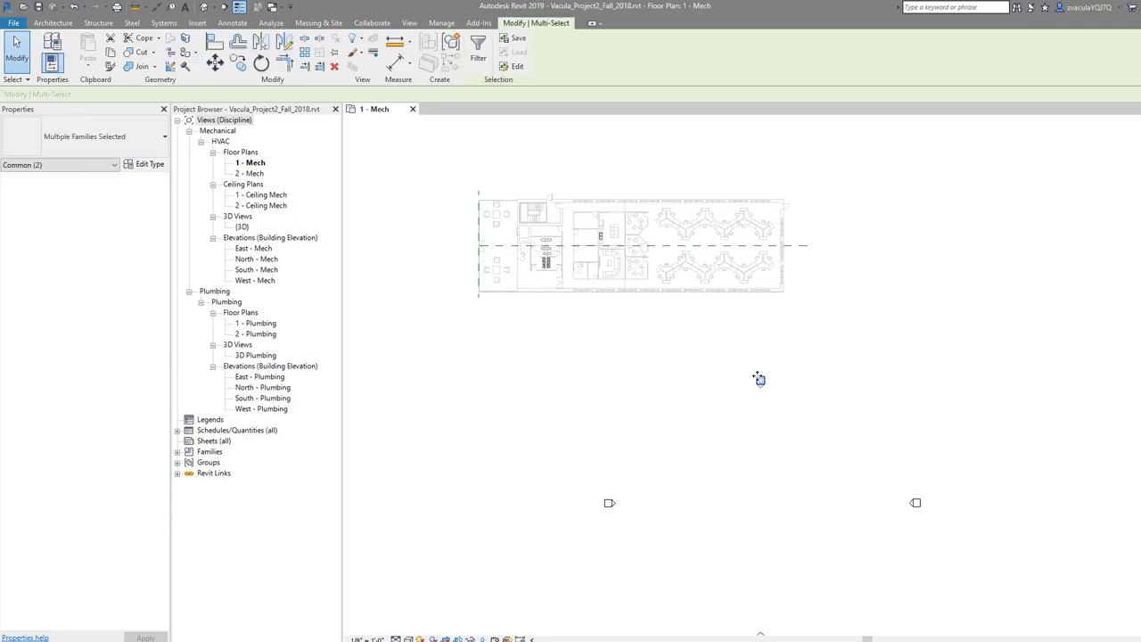
left_click_drag(757, 374, 627, 168)
left_click(707, 437)
Step: Move the south, west and east elevation markers in close beside the plan
scroll(716, 405, "down", 1)
mouse_move(731, 467)
left_mouse_down()
mouse_move(759, 546)
mouse_move(629, 291)
mouse_move(630, 247)
left_mouse_up()
left_click_drag(573, 377, 657, 464)
mouse_move(614, 407)
left_mouse_down()
mouse_move(505, 262)
mouse_move(478, 187)
left_mouse_up()
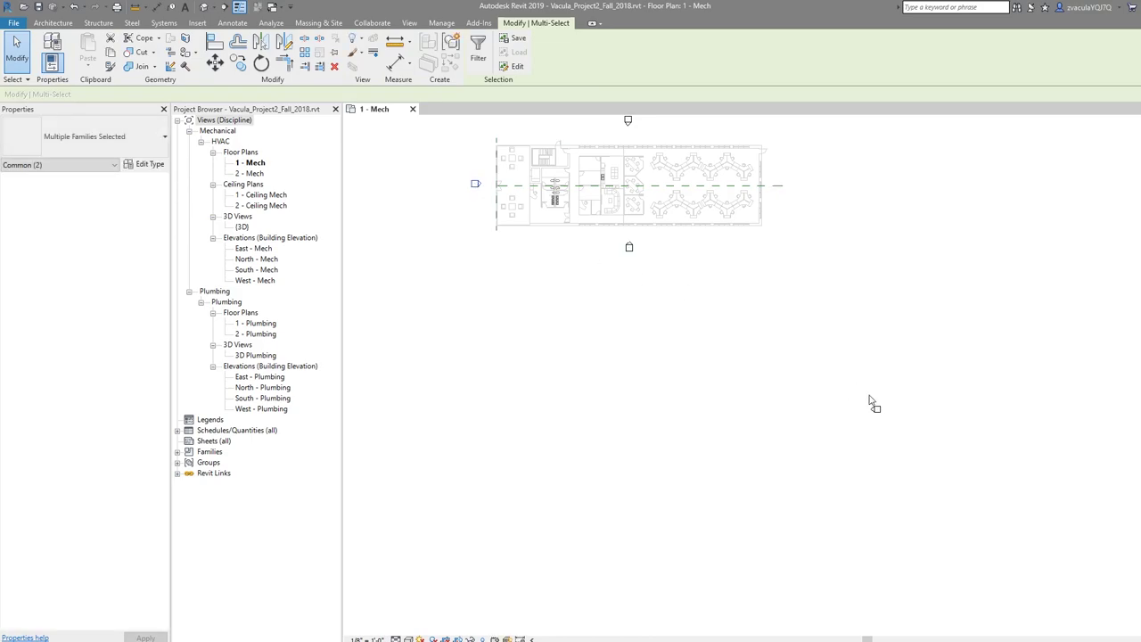
mouse_move(879, 408)
left_mouse_down()
mouse_move(811, 188)
mouse_move(799, 189)
left_mouse_up()
key("Escape")
Step: Recentre the building and open the North - Mech elevation view
middle_click_drag(740, 207, 746, 318)
scroll(631, 248, "up", 3)
double_click(631, 242)
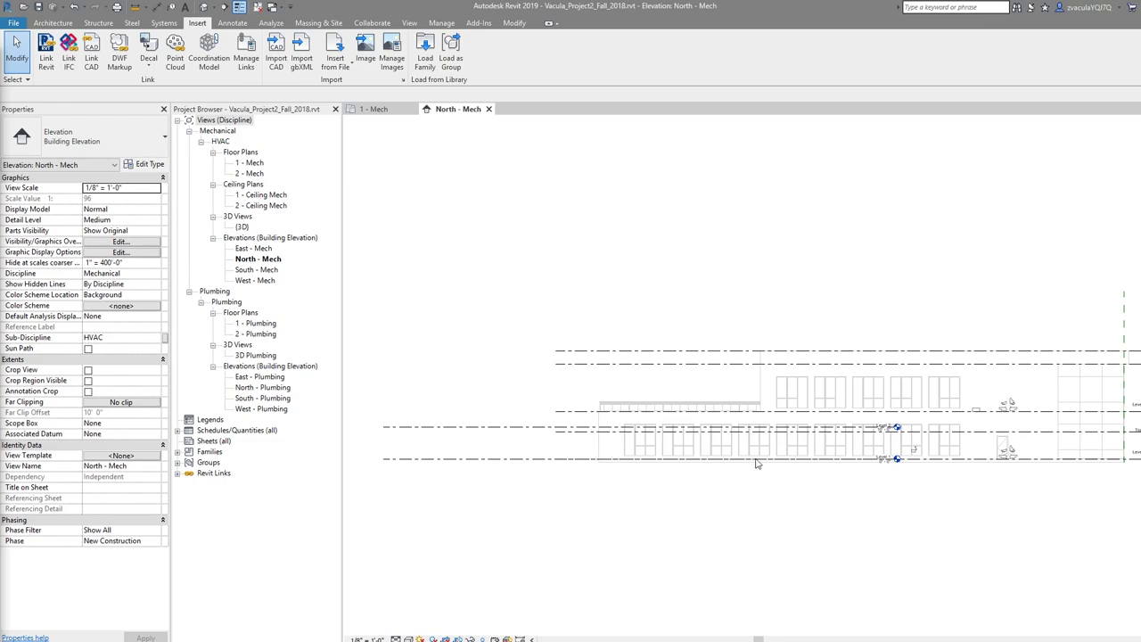
scroll(872, 454, "up", 5)
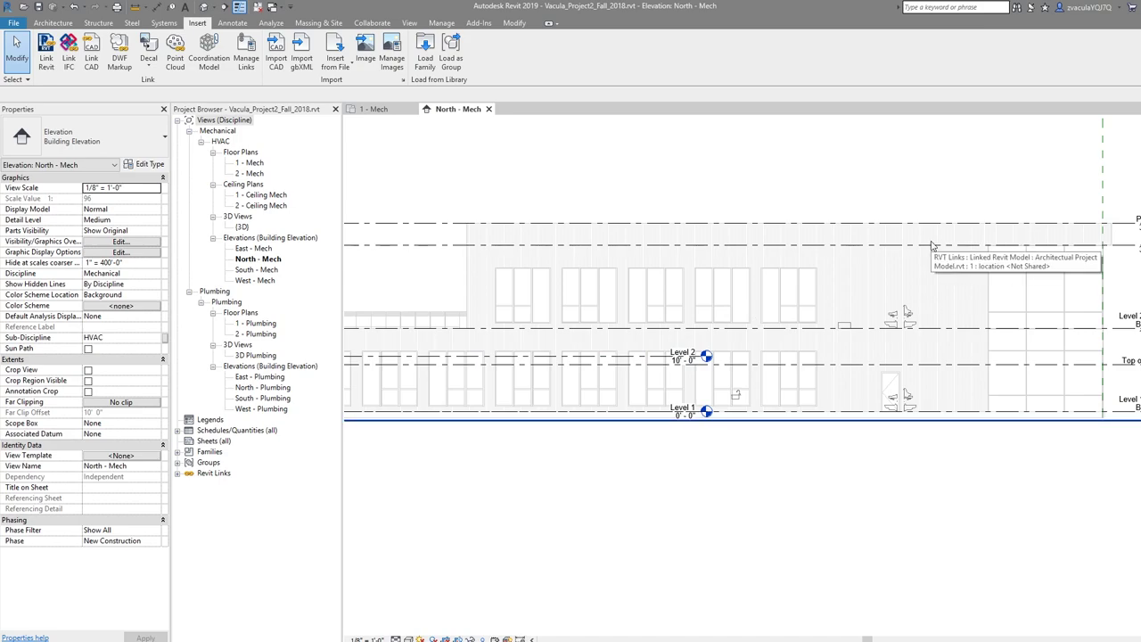
left_click_drag(650, 411, 1072, 446)
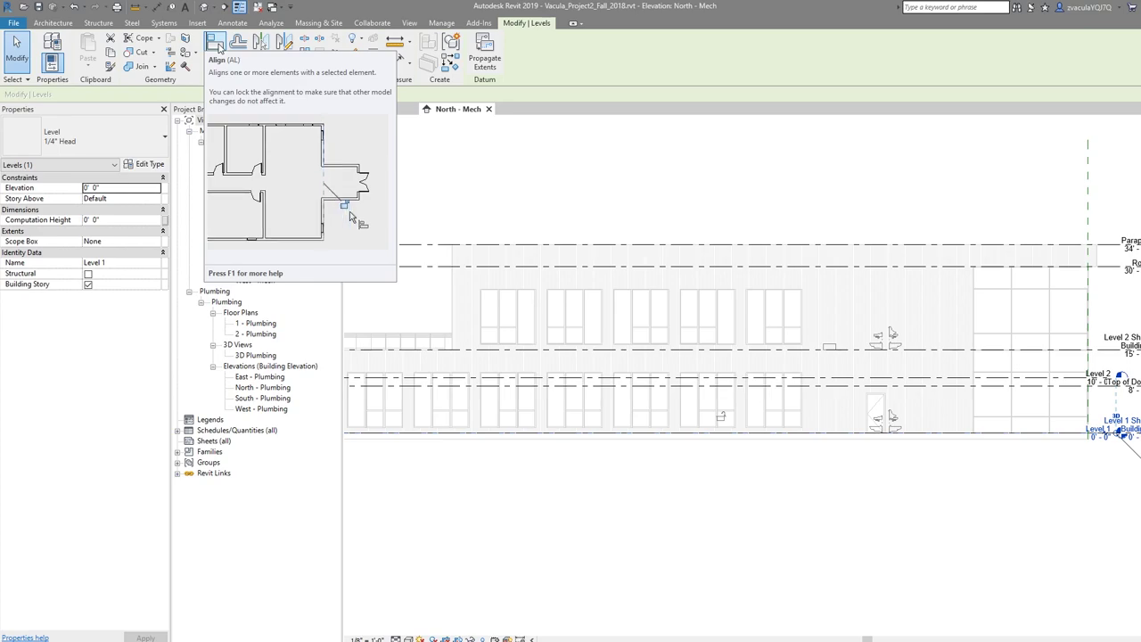
Step: Align the mechanical Level 2 to the linked model's Level 2 at 15'-0"
left_click(219, 44)
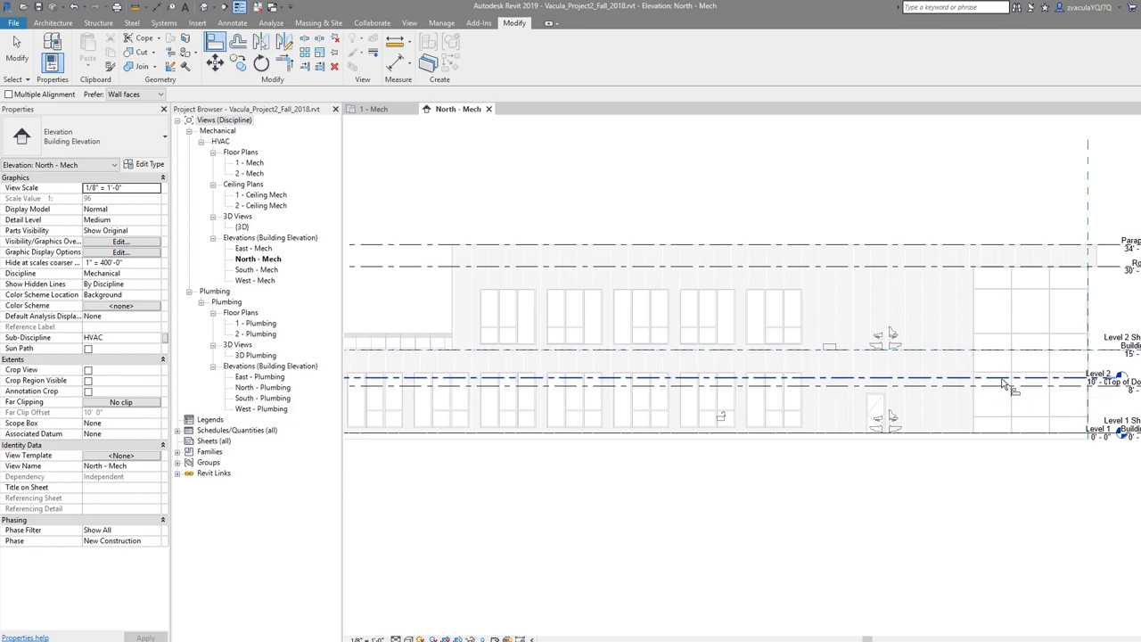
left_click_drag(1002, 383, 1056, 355)
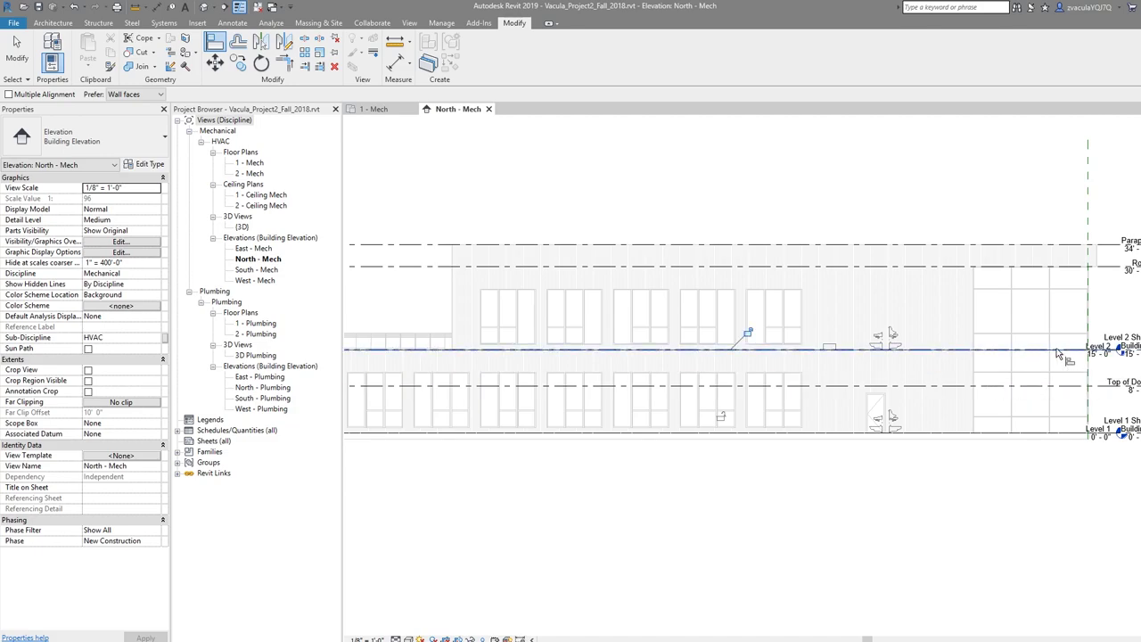
scroll(1057, 355, "up", 4)
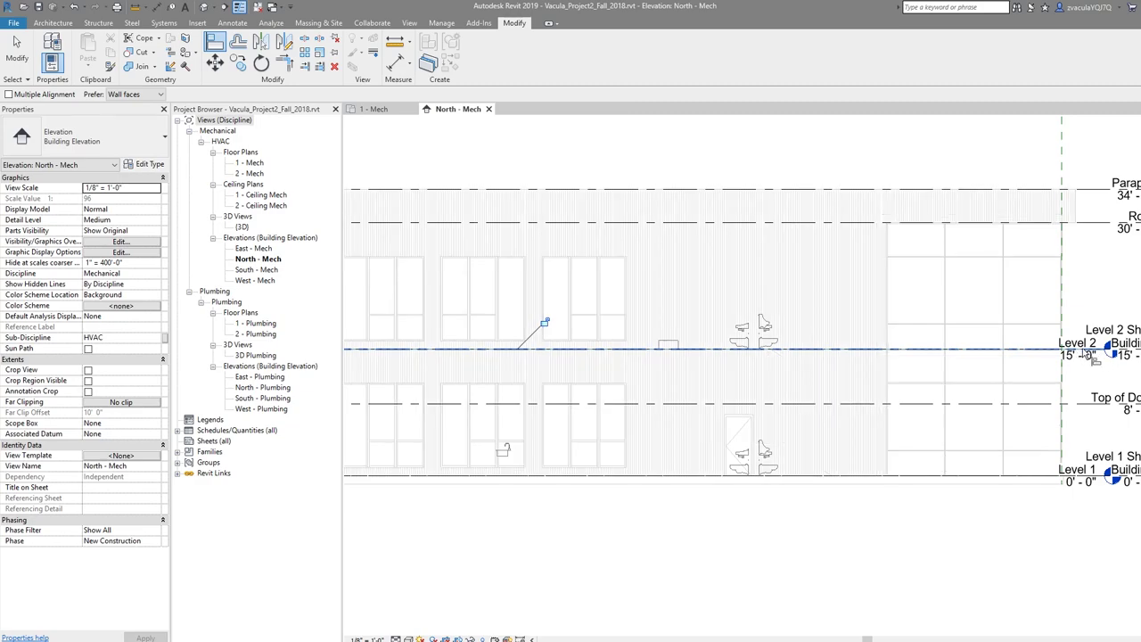
scroll(1083, 356, "down", 4)
key("Escape")
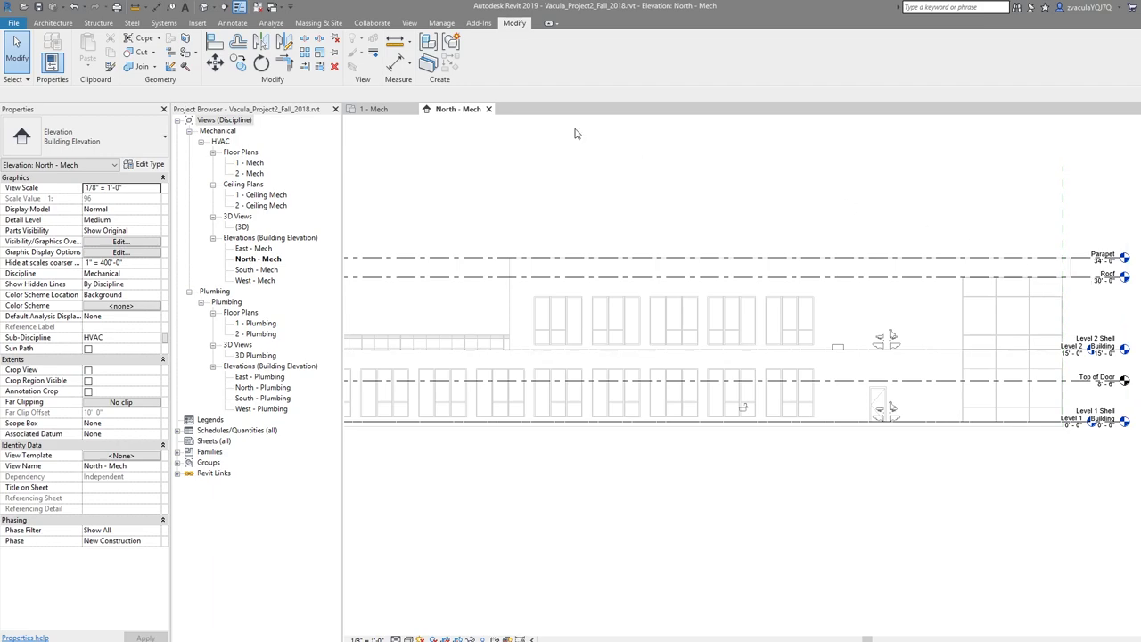
Step: Pick the linked Roof level line to create a Mechanical 3 level at 30'-0"
left_click(45, 24)
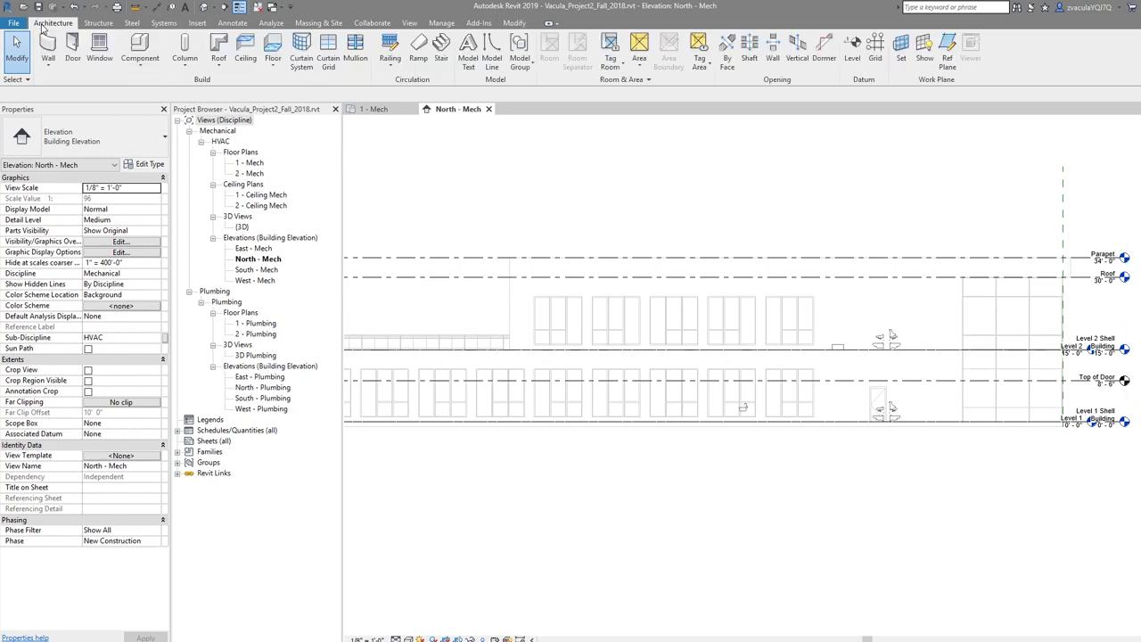
left_click(853, 45)
scroll(830, 247, "down", 2)
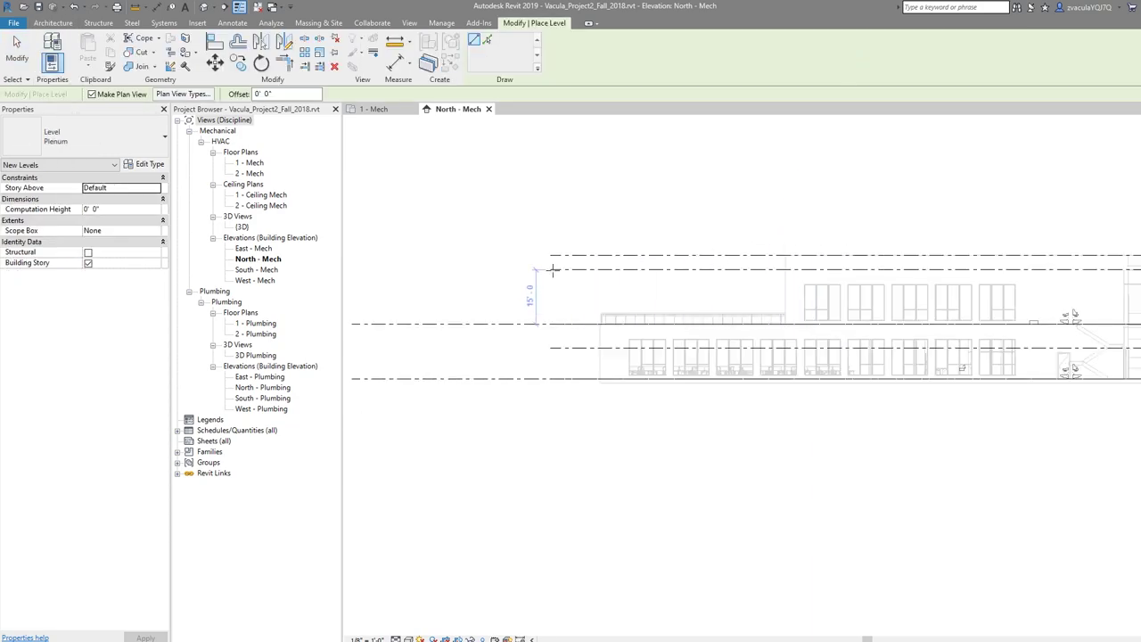
middle_click_drag(740, 267, 617, 272)
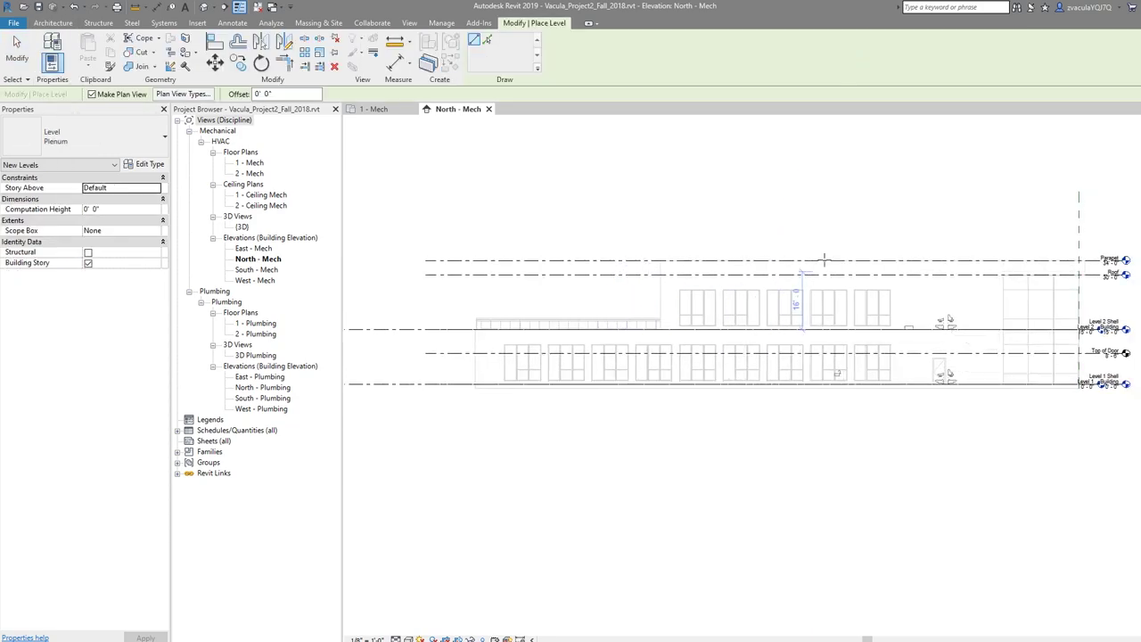
left_click(487, 40)
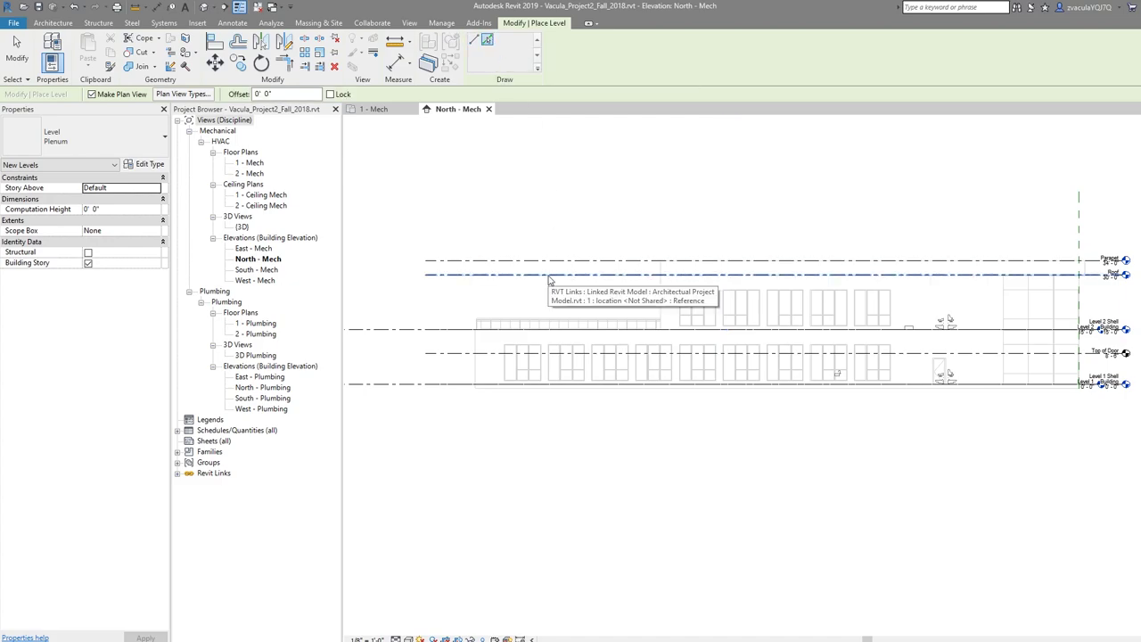
scroll(547, 281, "up", 2)
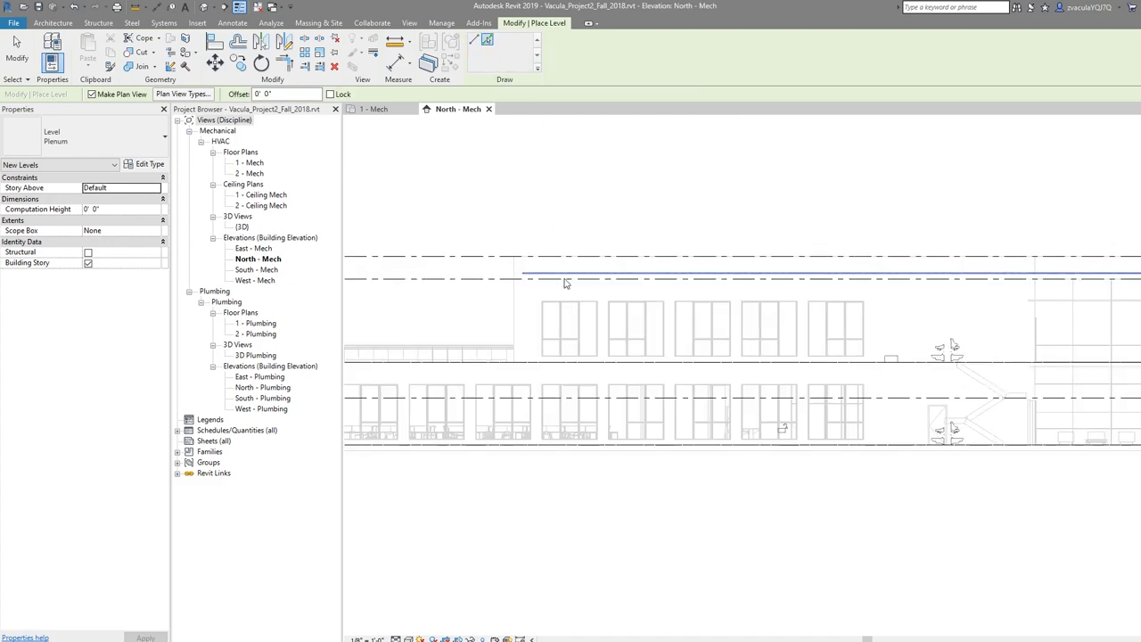
left_click(439, 281)
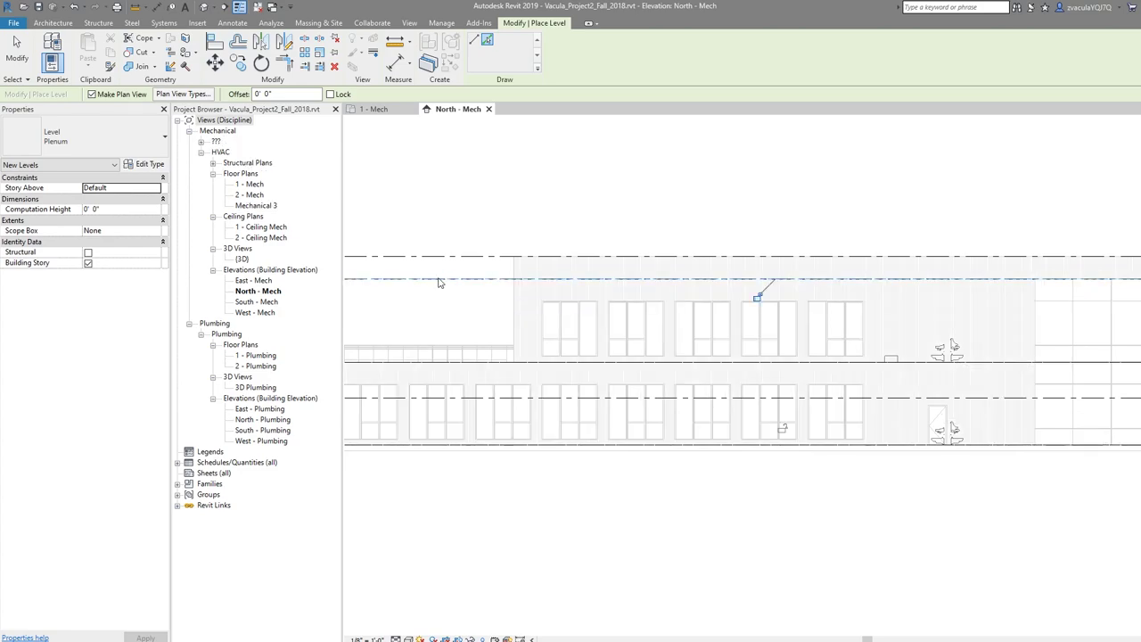
scroll(441, 278, "down", 2)
scroll(770, 273, "down", 3)
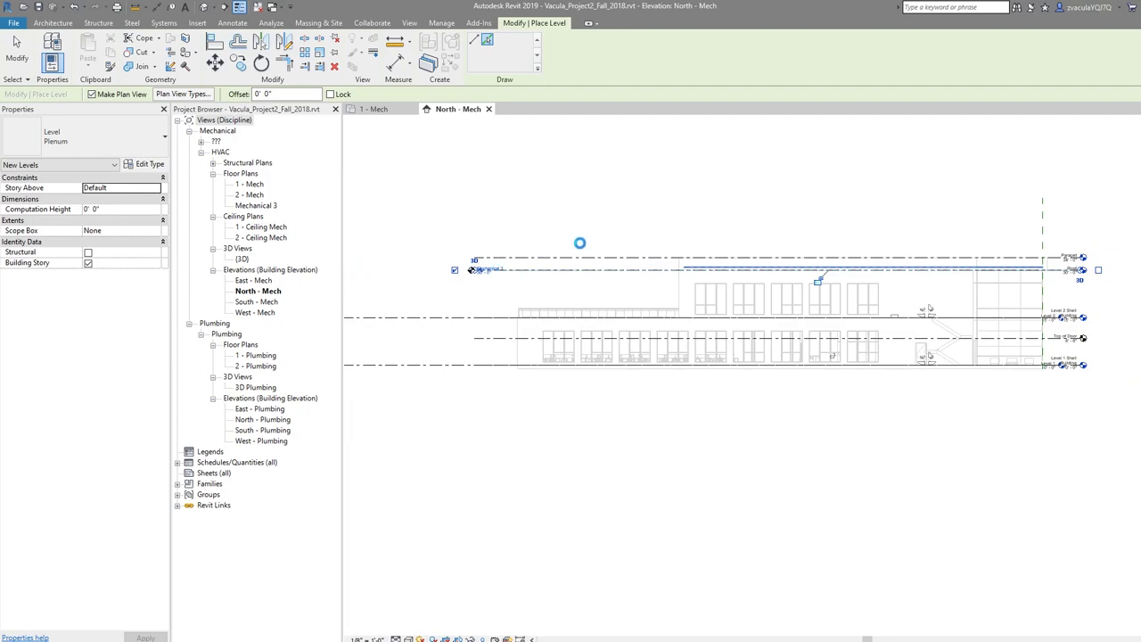
key("Escape")
key("Escape")
left_click(546, 270)
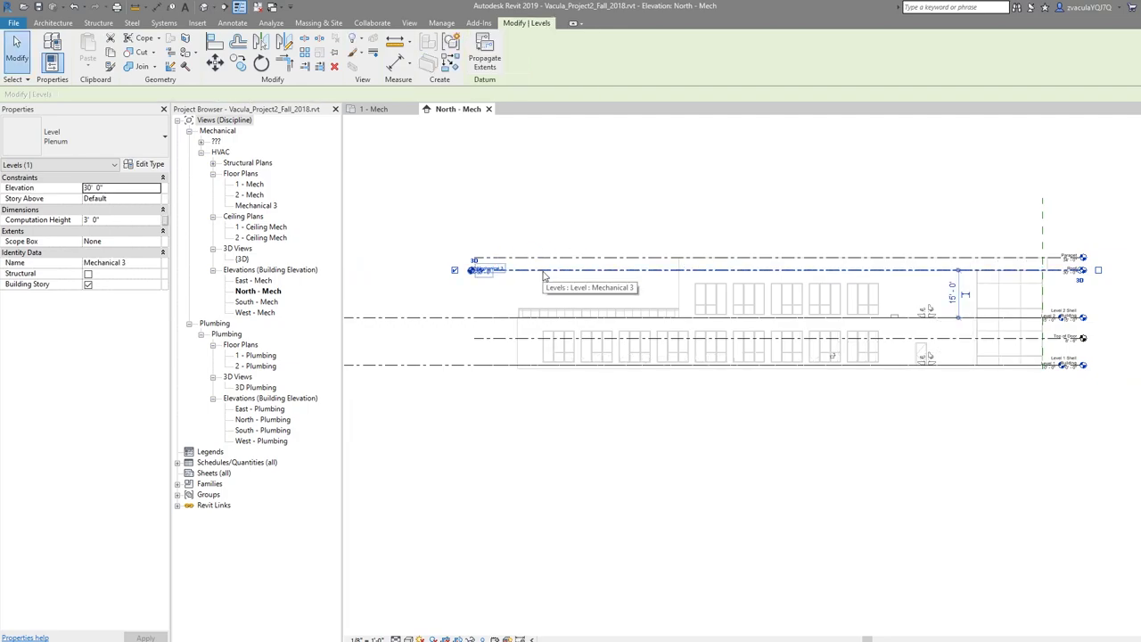
scroll(535, 271, "up", 2)
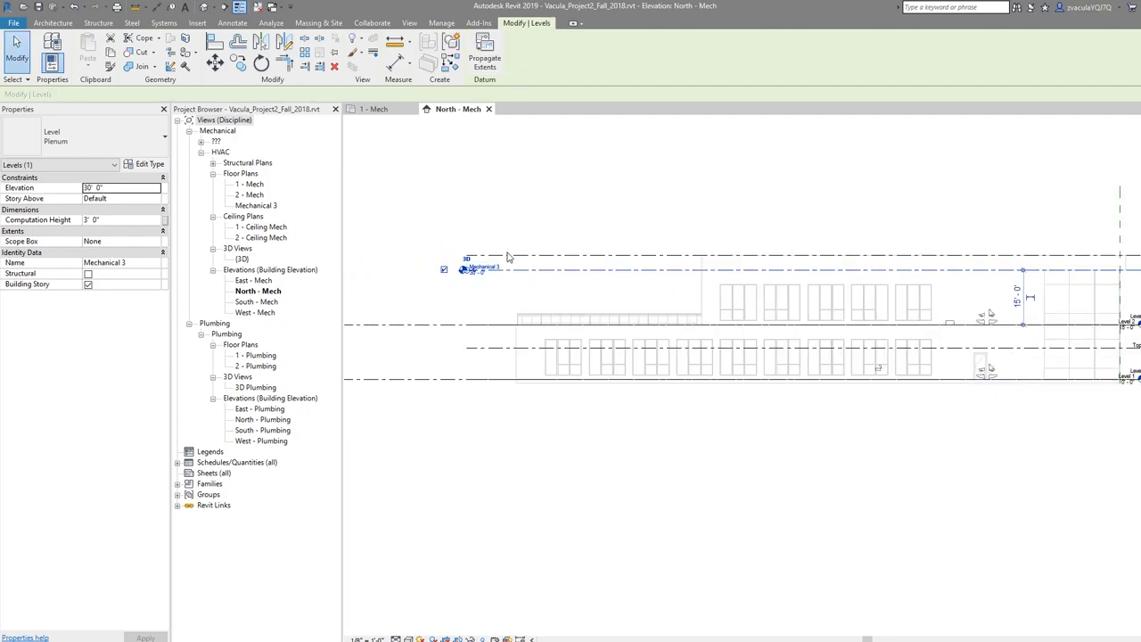
scroll(507, 258, "up", 2)
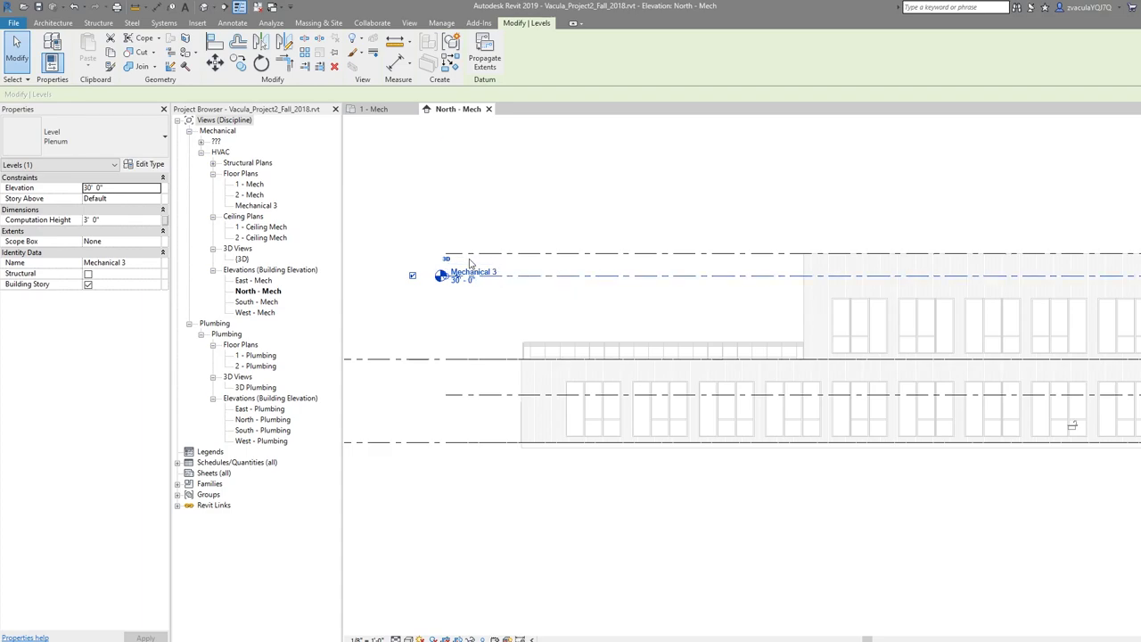
Step: Rename the Mechanical 3 level to Roof, including its corresponding views
left_click(481, 271)
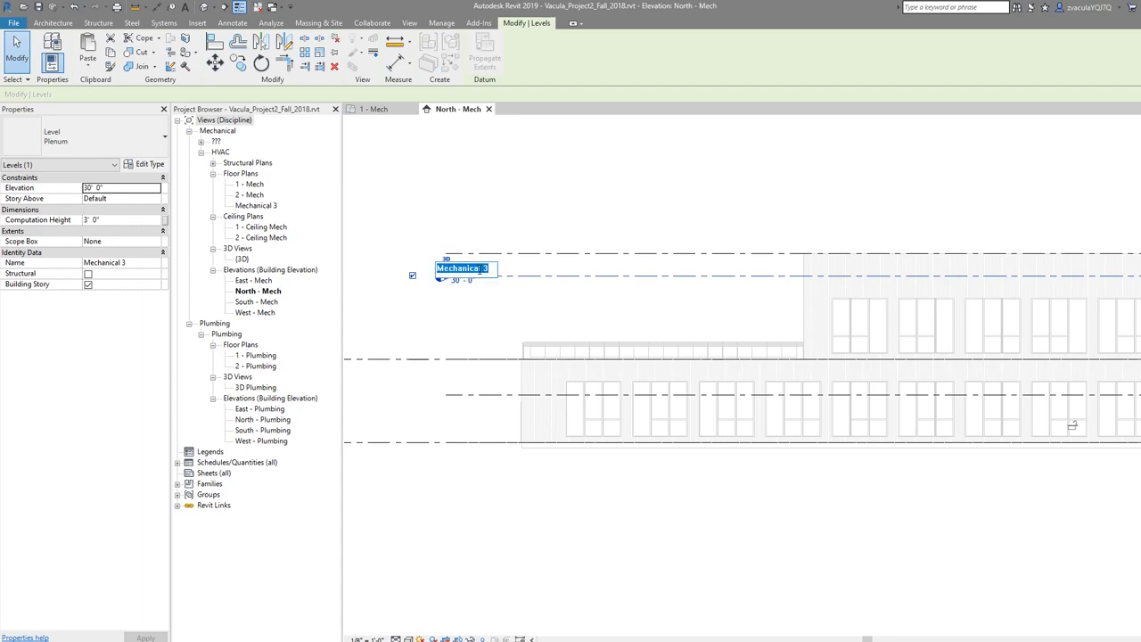
type("Roof")
key("Return")
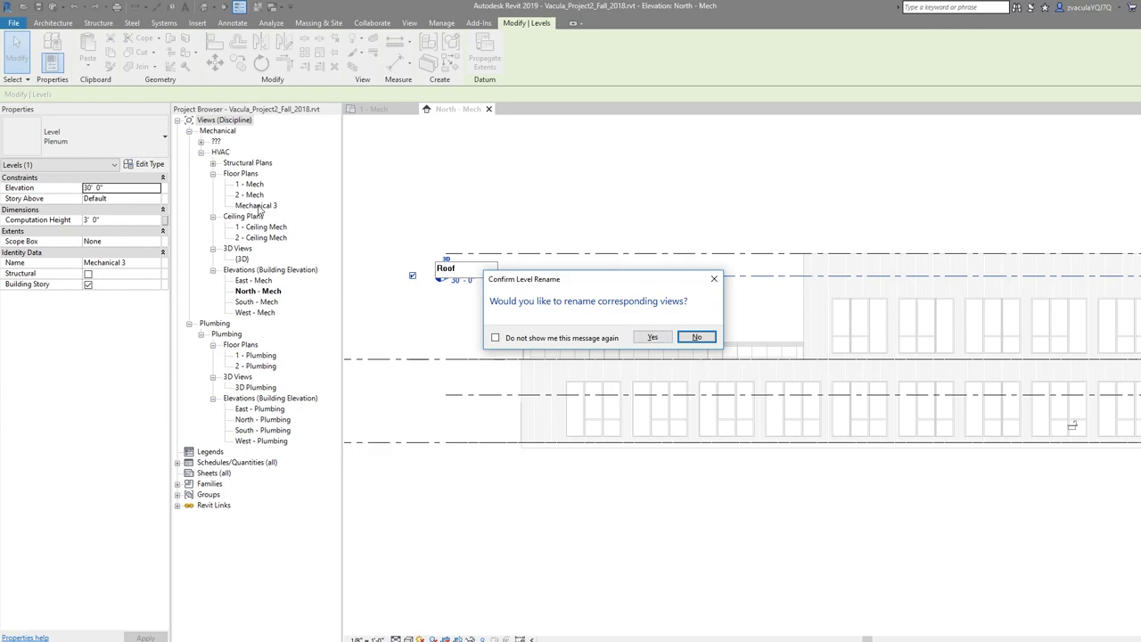
left_click(650, 336)
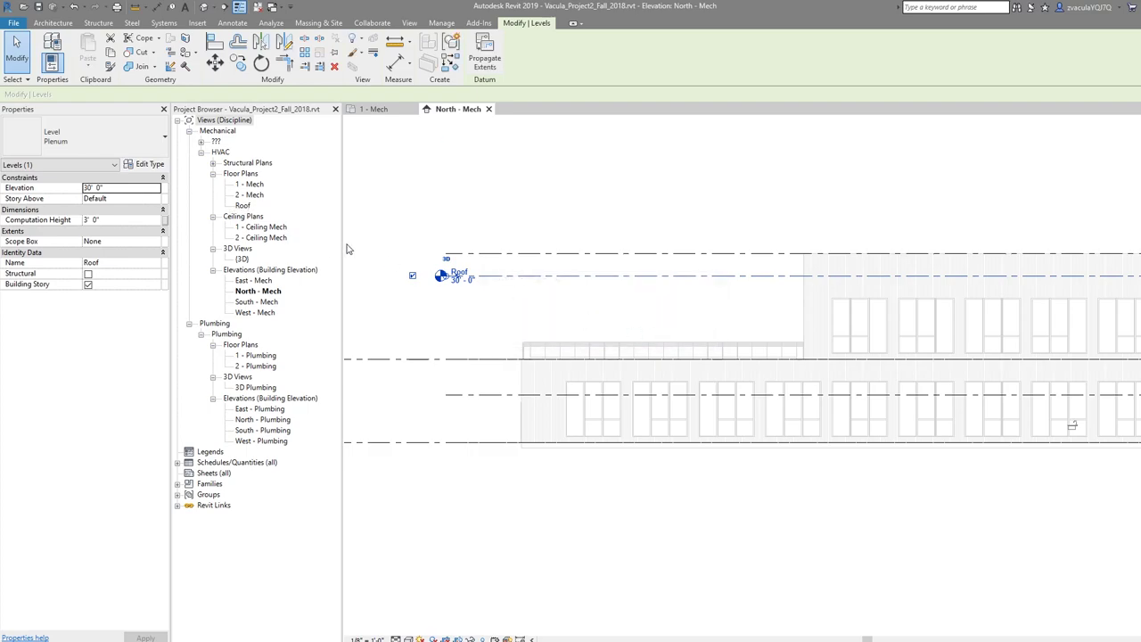
Step: Select the Roof level line to check it, then clear the selection
left_click(435, 321)
scroll(438, 319, "down", 1)
scroll(438, 319, "down", 2)
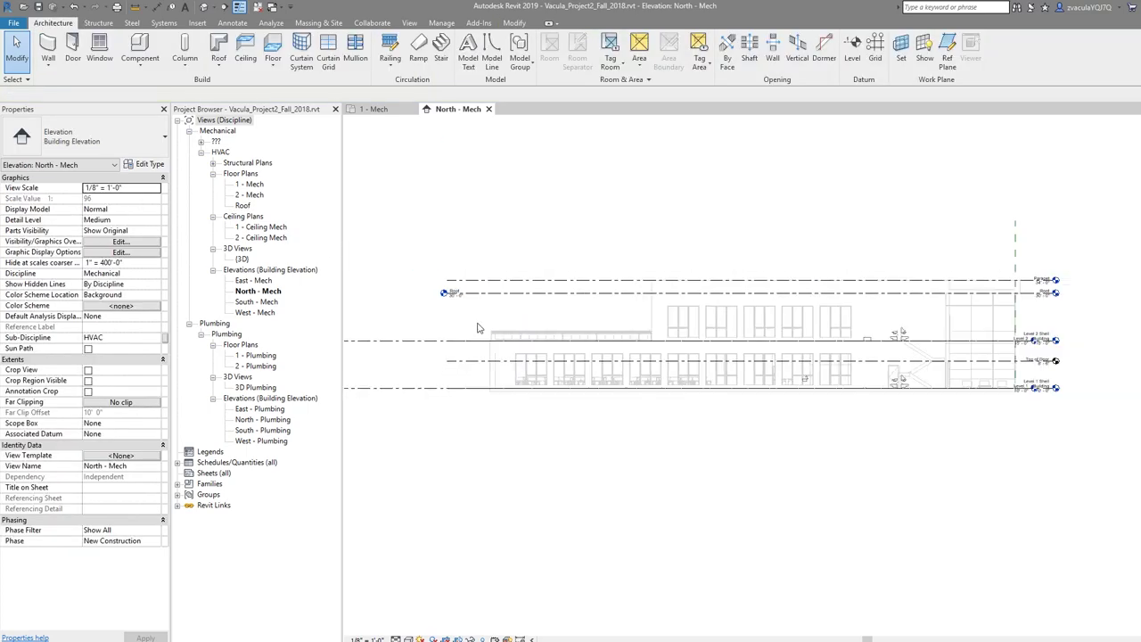
left_click(565, 300)
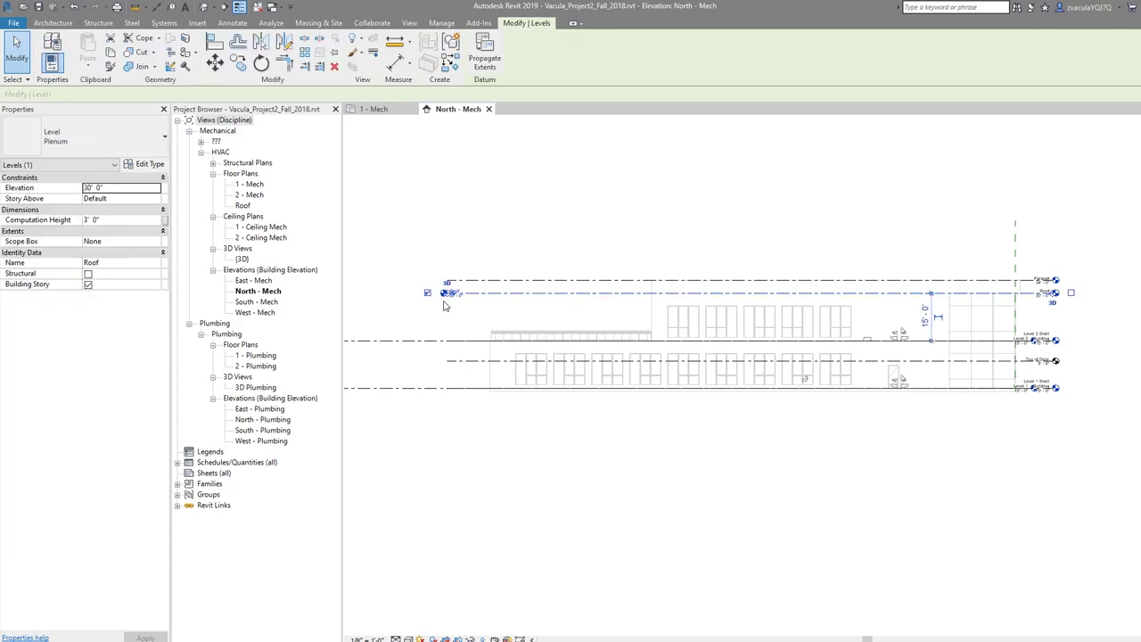
left_click(447, 329)
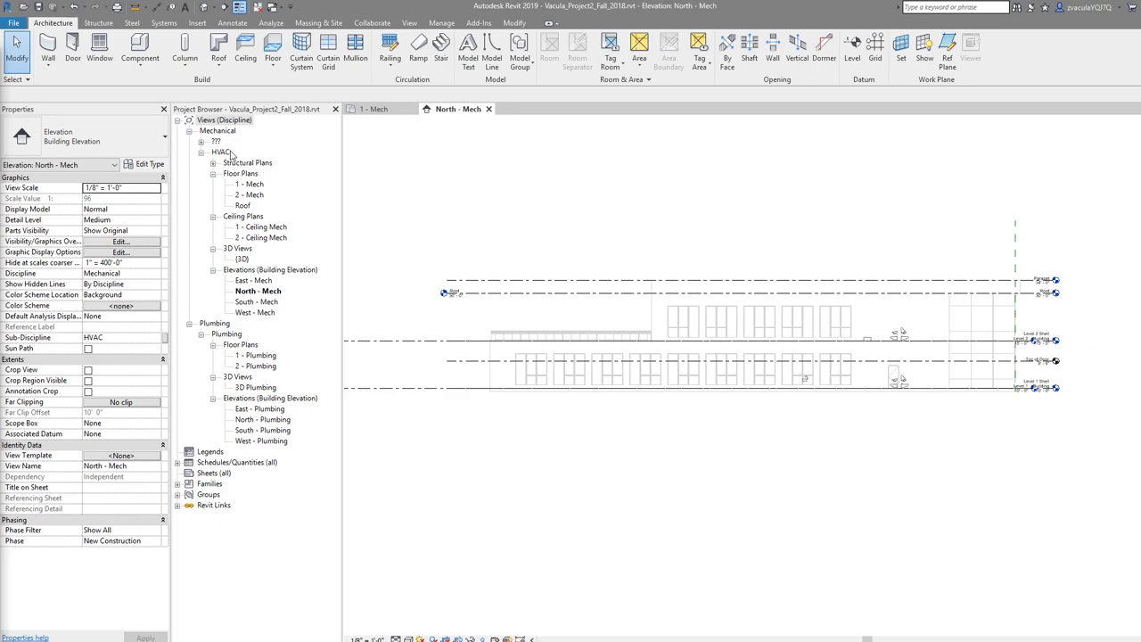
Step: Set the Halftone/Underlay brightness to 75
left_click(441, 24)
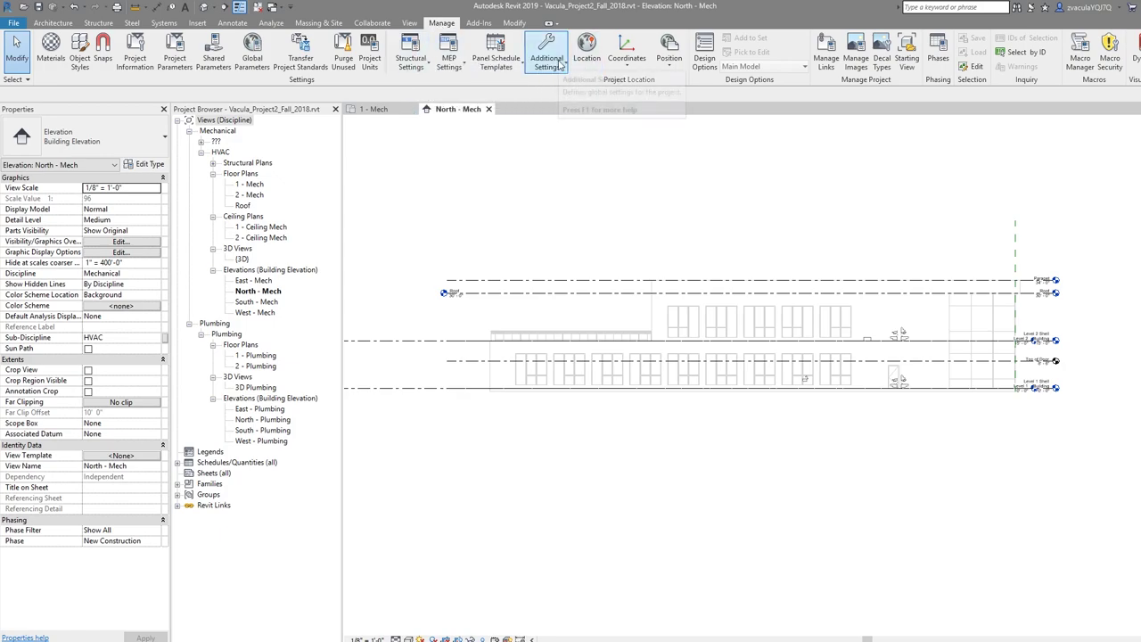
left_click(557, 67)
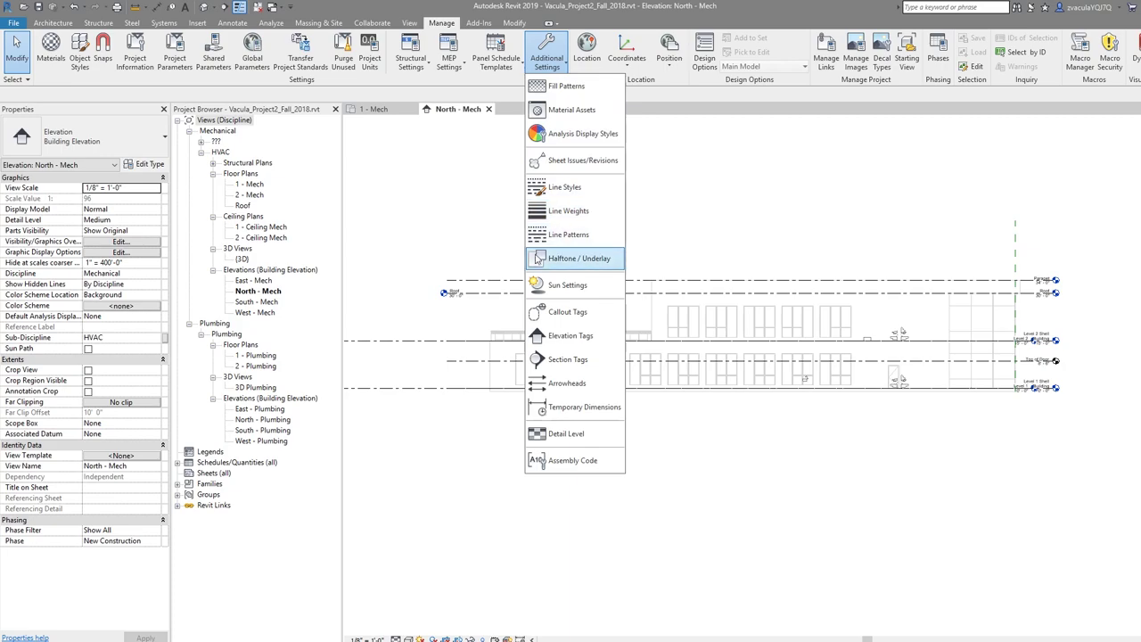
left_click(539, 260)
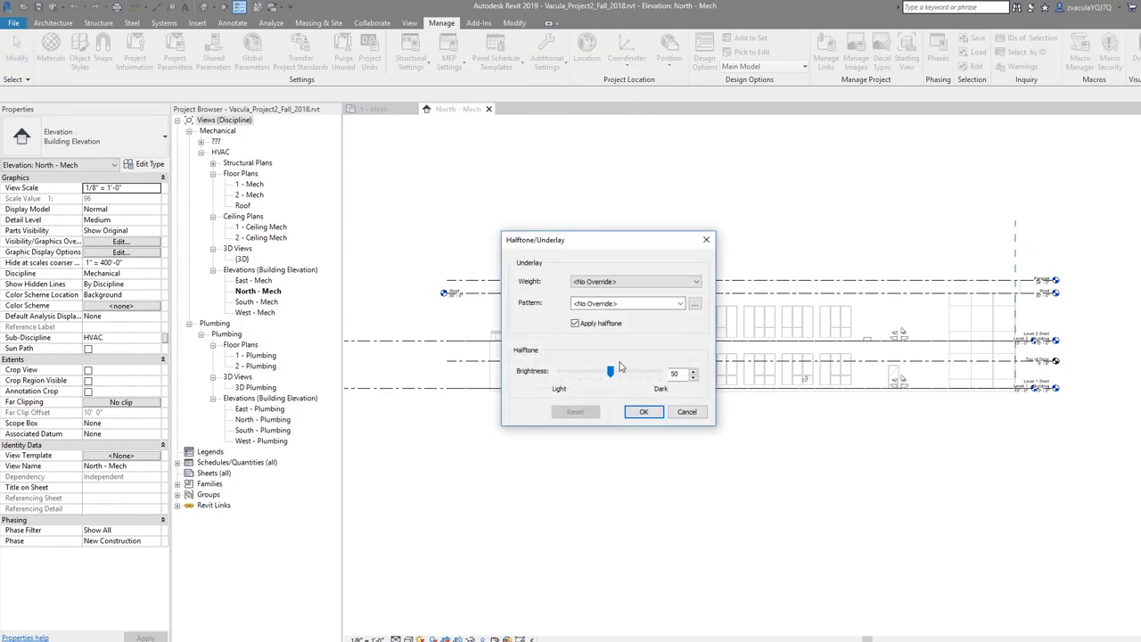
double_click(675, 373)
type("7")
left_click(642, 411)
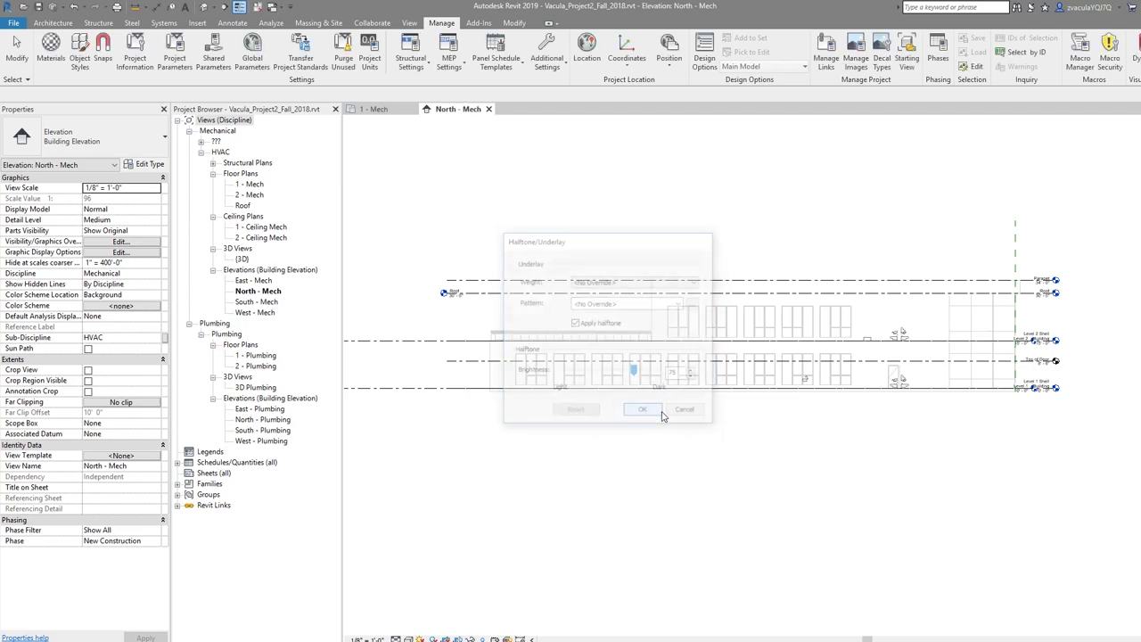
Step: Switch back to the 1 - Mech floor plan view
scroll(776, 334, "up", 3)
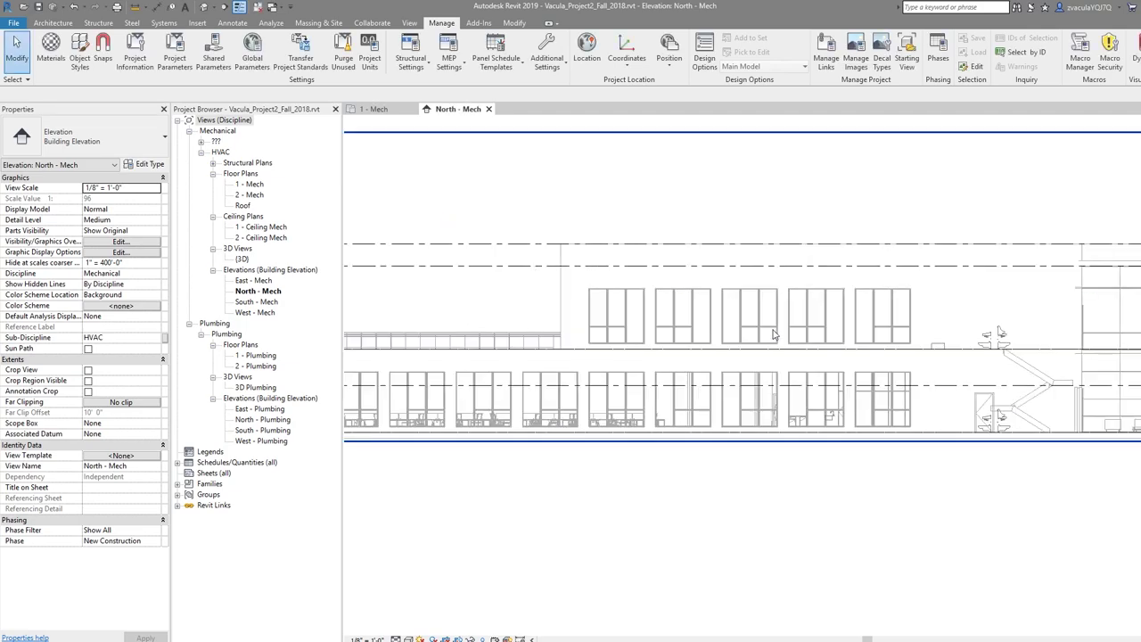
middle_click_drag(721, 351, 778, 350)
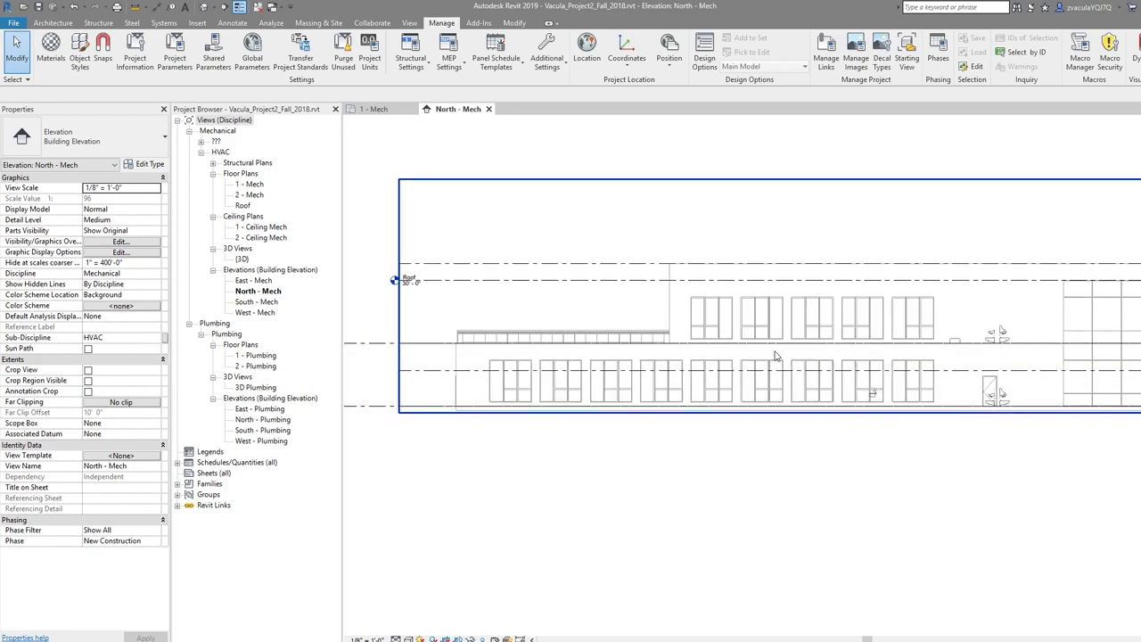
double_click(249, 183)
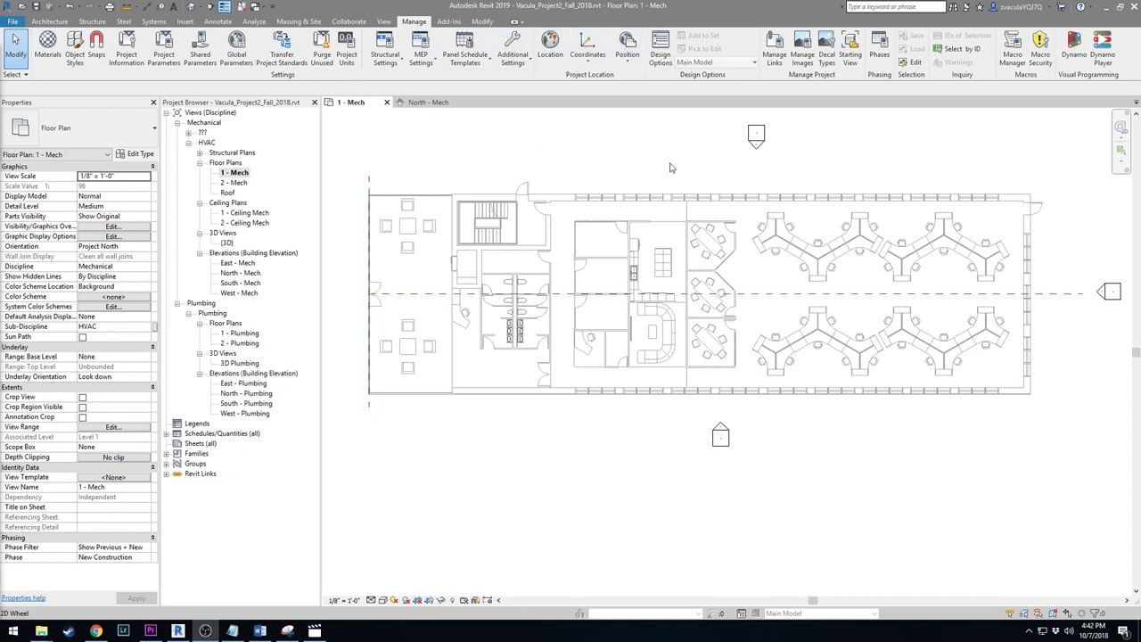
Step: In Phasing, rename the New Construction phase to Shell
left_click(880, 53)
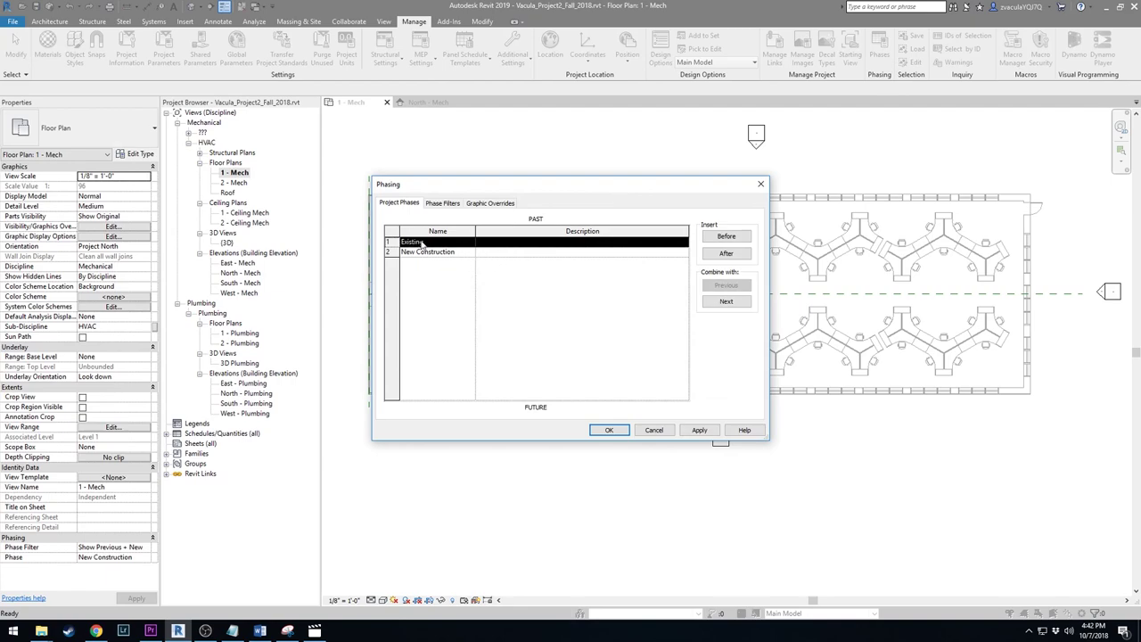
key("alt+Tab")
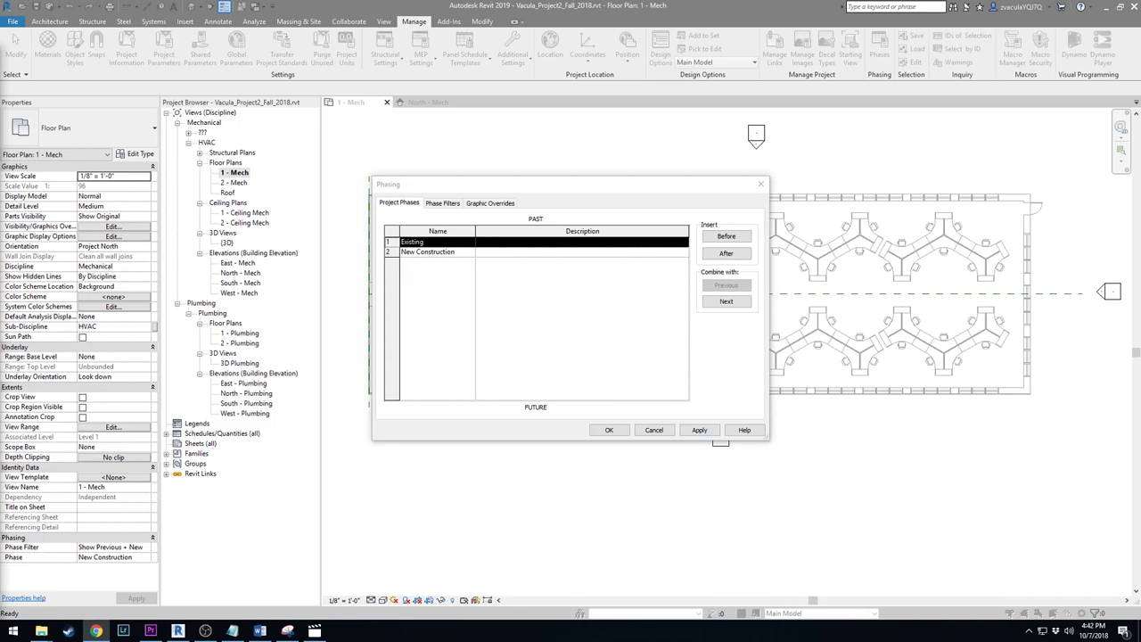
left_click(472, 254)
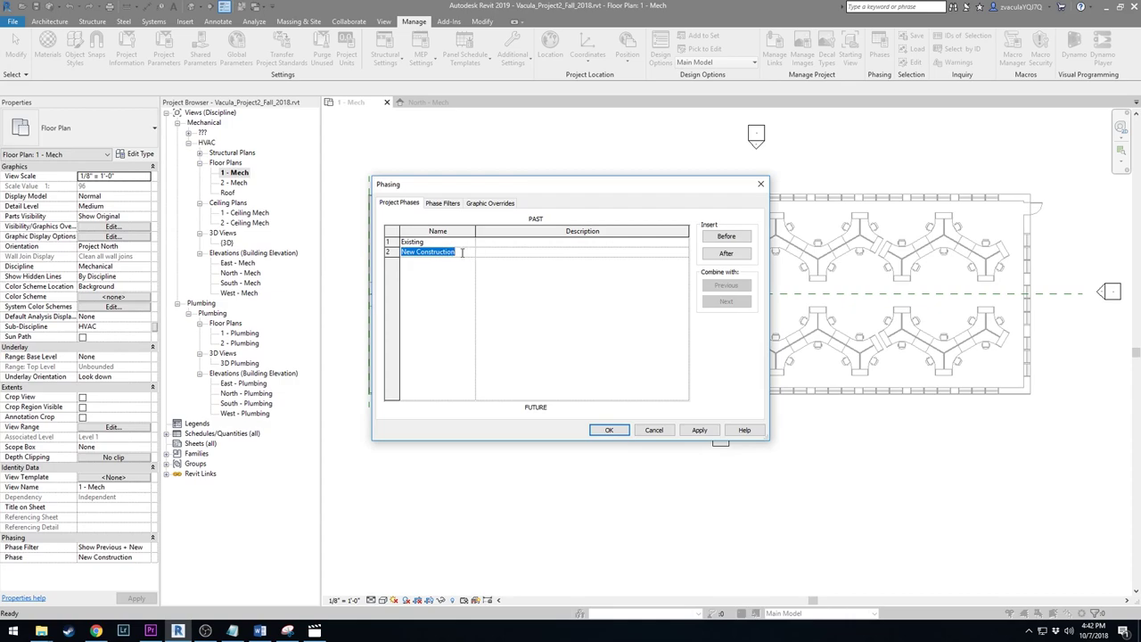
type("Shell")
key("Tab")
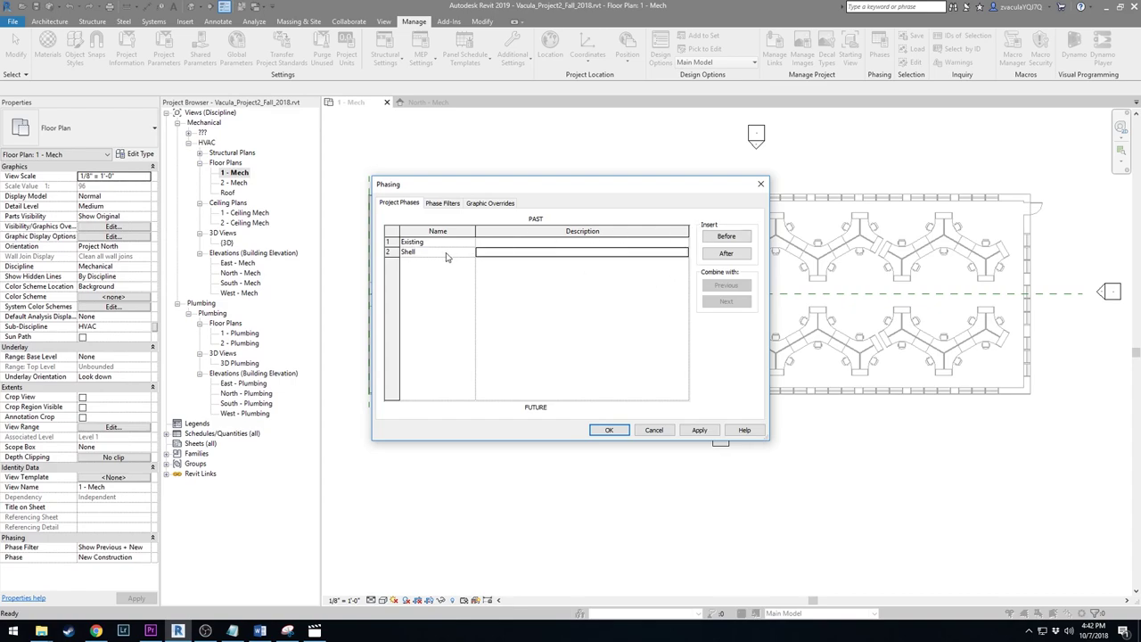
Step: Insert two new phases, Phase 1 and Phase 2, after Shell
left_click(446, 254)
left_click(390, 251)
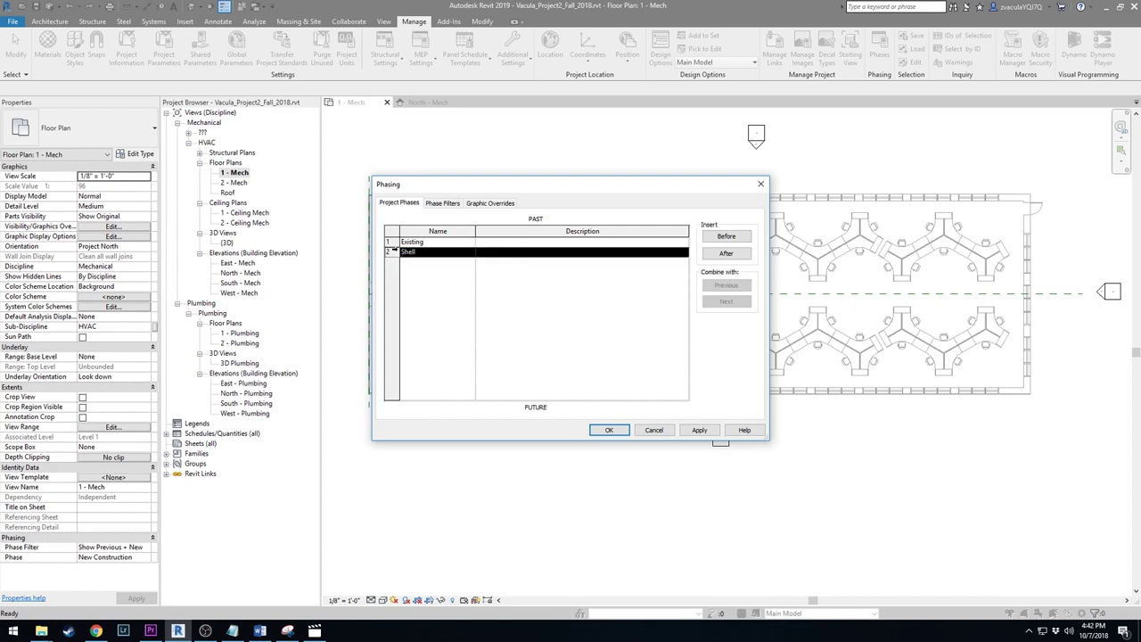
left_click(727, 254)
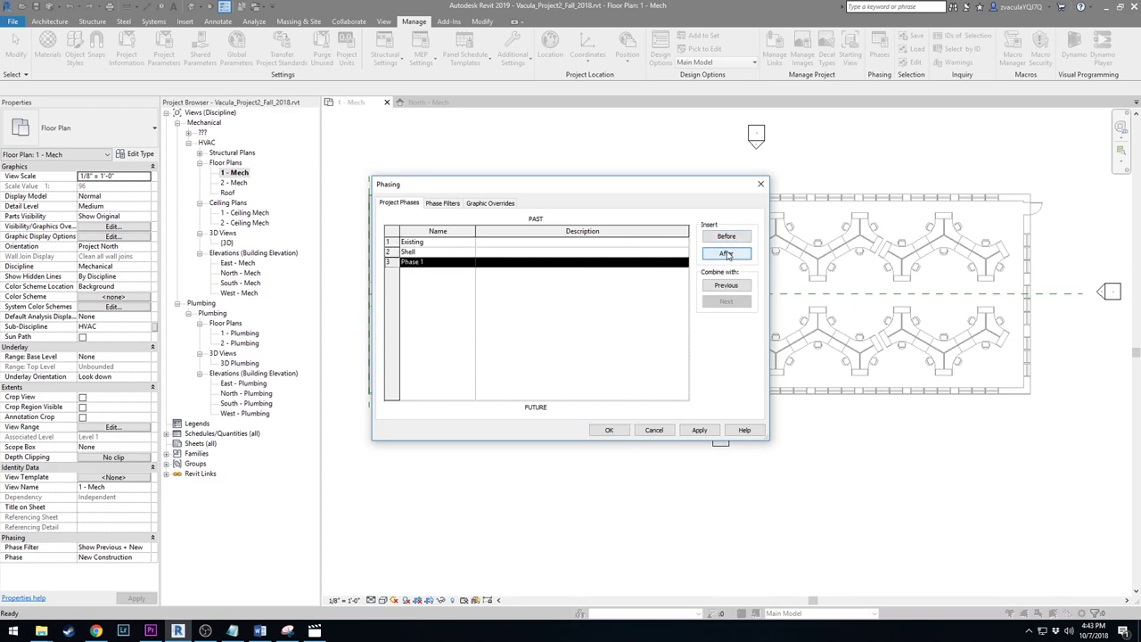
left_click(726, 254)
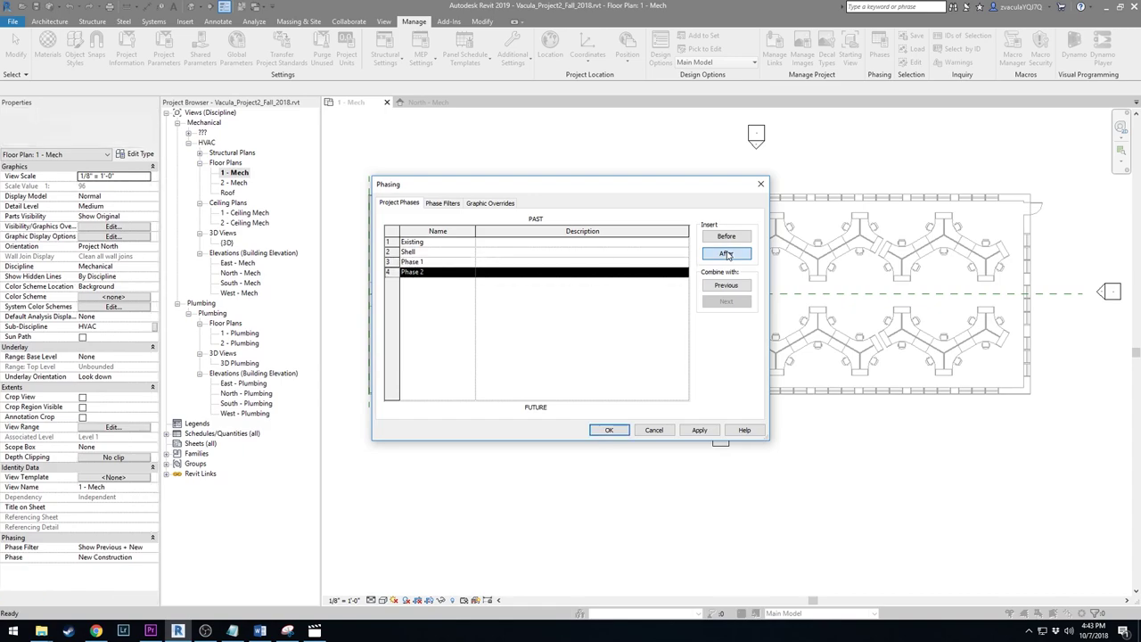
Step: Rename Phase 1 and Phase 2 to Tenant1 and Tenant2
left_click(452, 260)
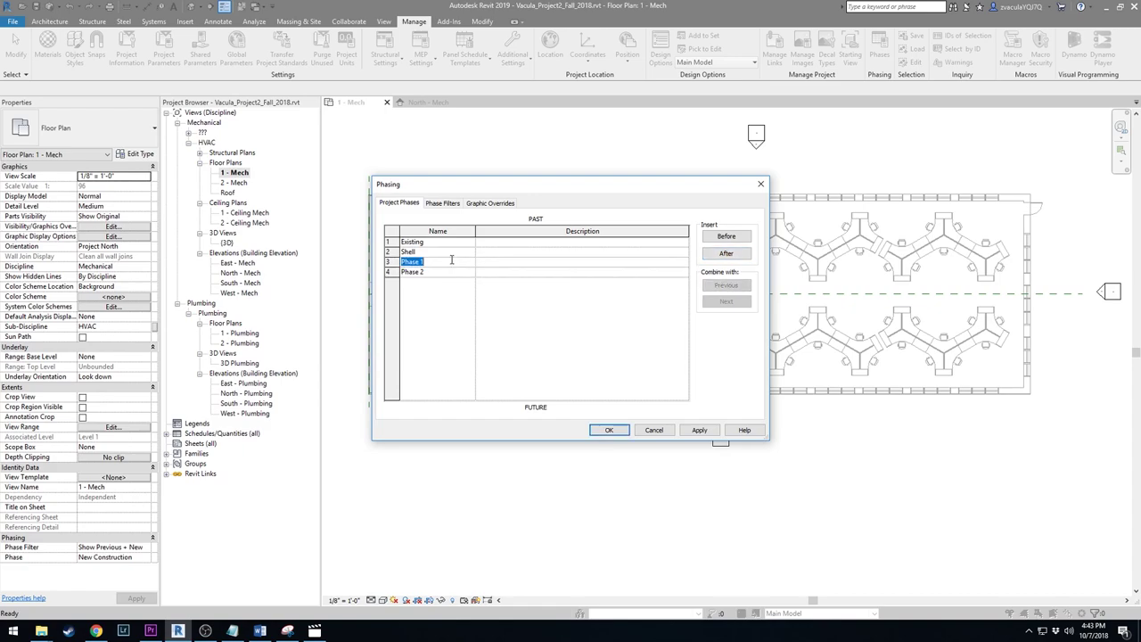
type("Tenant1")
left_click(450, 271)
type("Te")
key("Tab")
Step: Paste the Tenant1 and Tenant2 phase descriptions
left_click(521, 262)
type("Tenant1")
left_click(508, 272)
type("Tenant1")
key("Return")
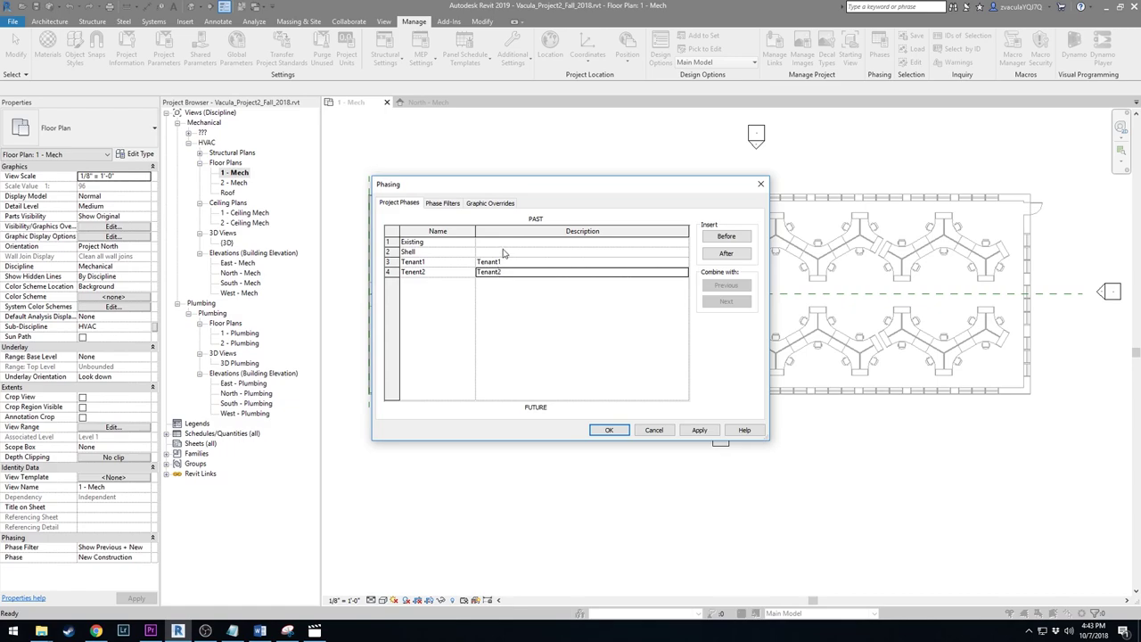
Step: Describe Shell as 'Shell Building', edit the Existing description, and save the phases
left_click(501, 251)
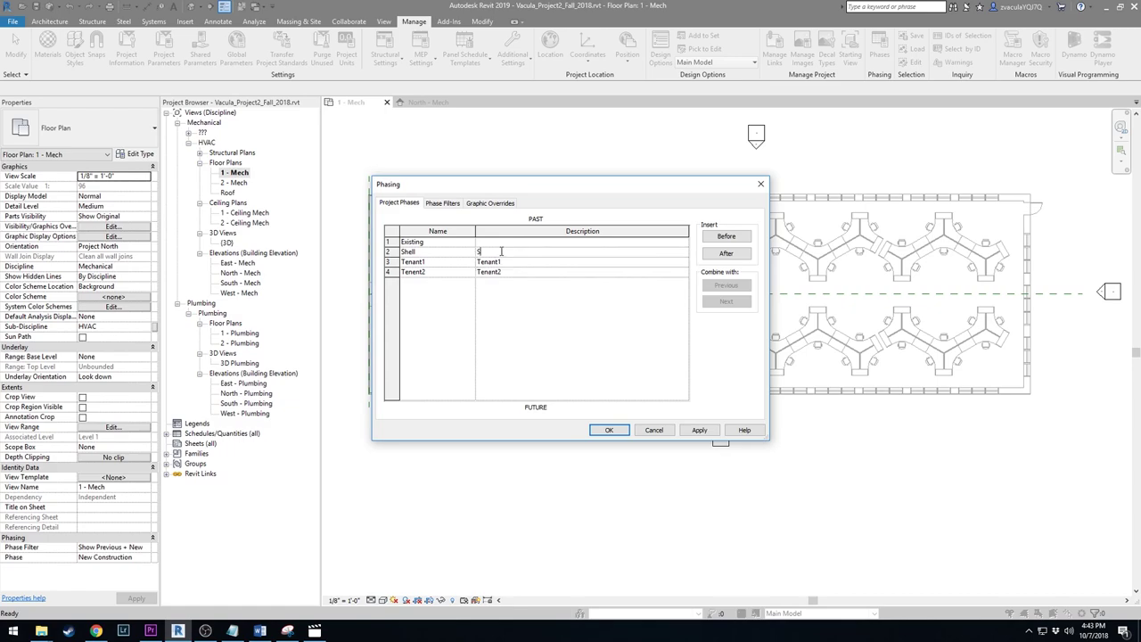
type("Shell Building")
left_click(575, 242)
left_click(609, 431)
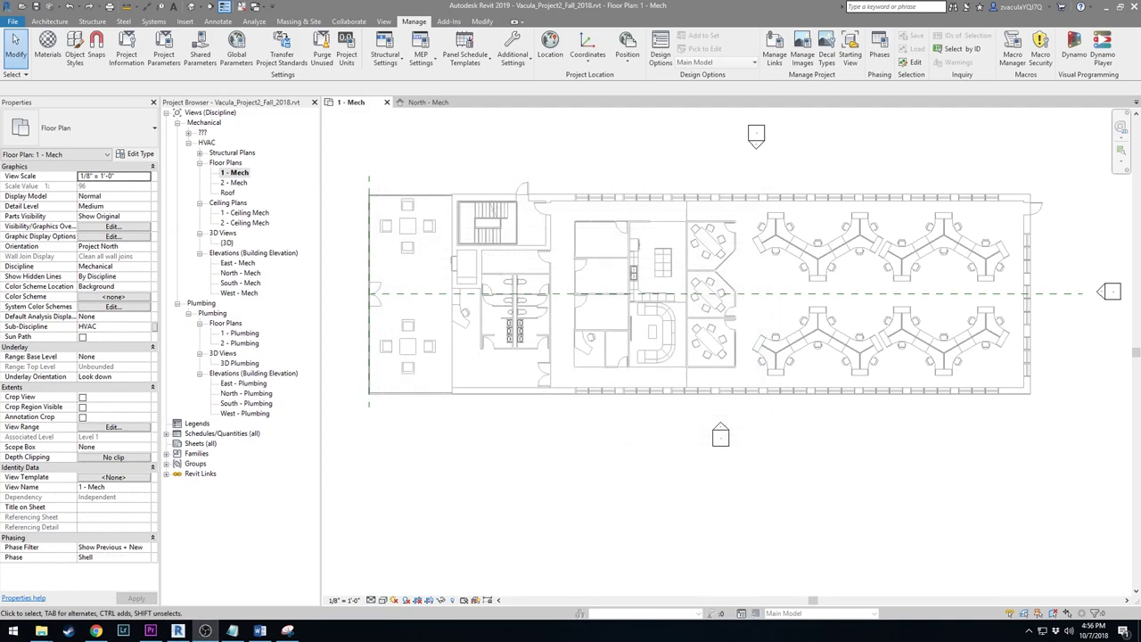
Step: Open phase mapping in the linked architectural model's type properties and check Existing's match
left_click(655, 202)
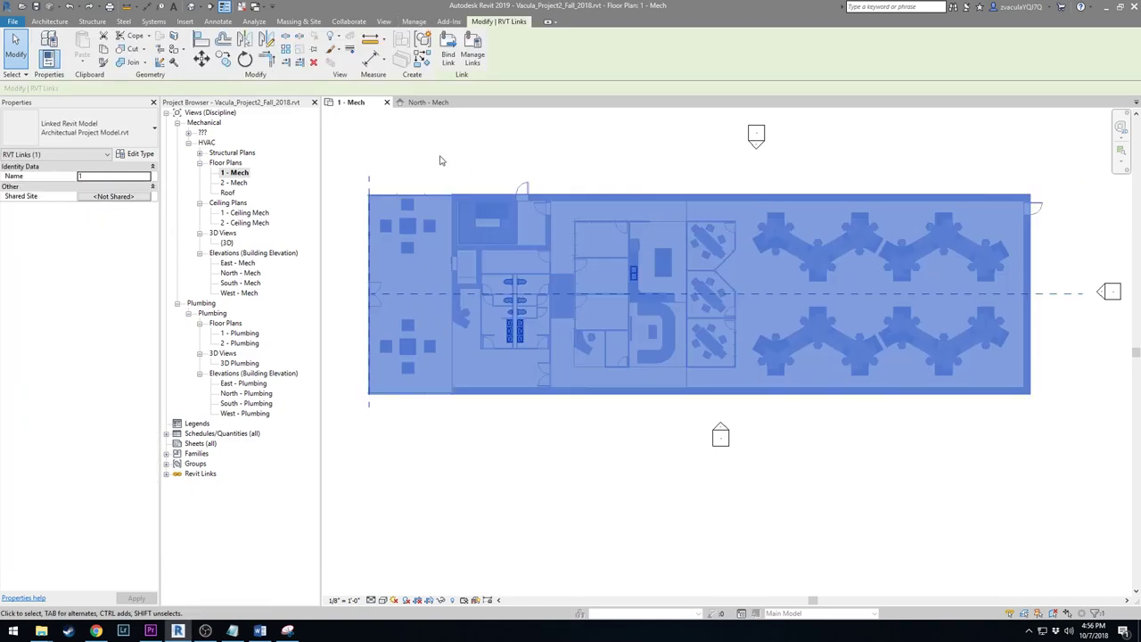
left_click(134, 154)
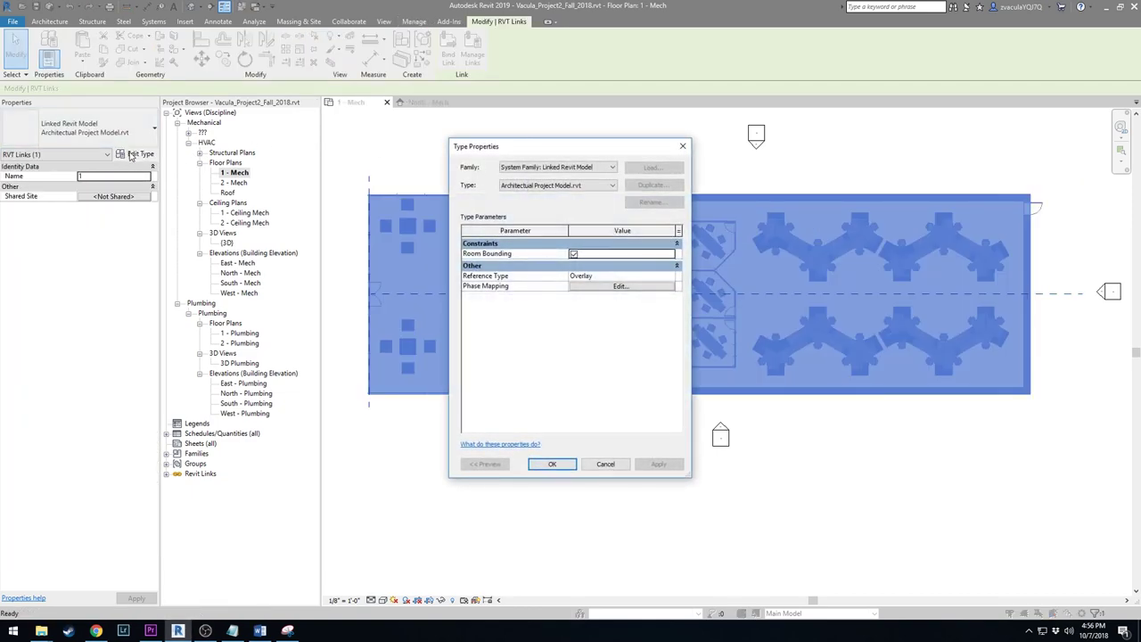
left_click(610, 286)
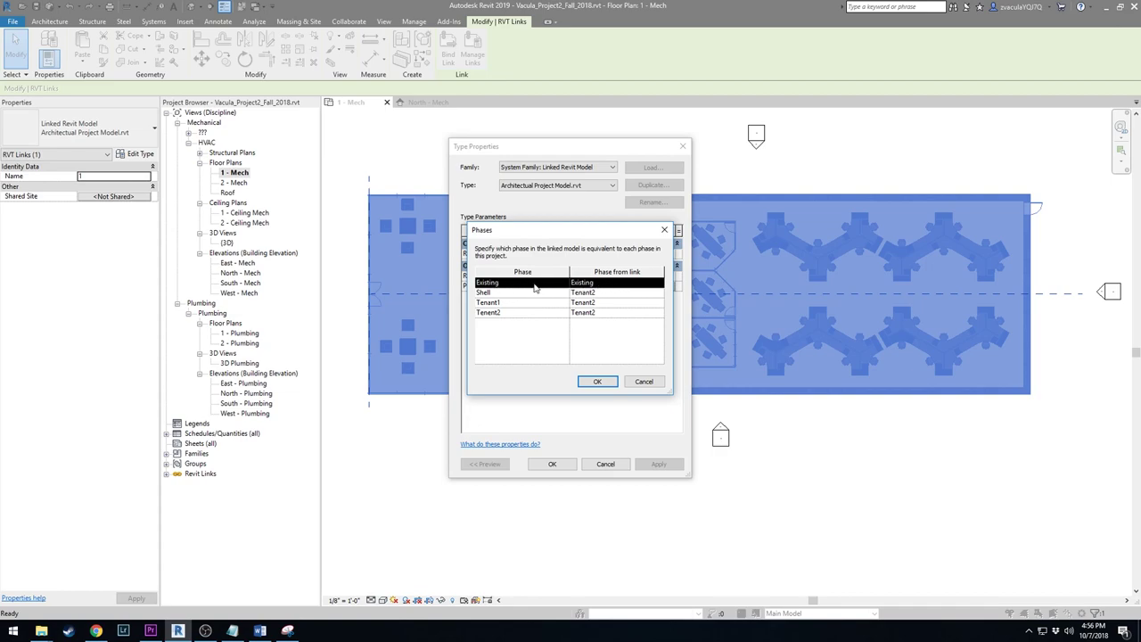
left_click(620, 283)
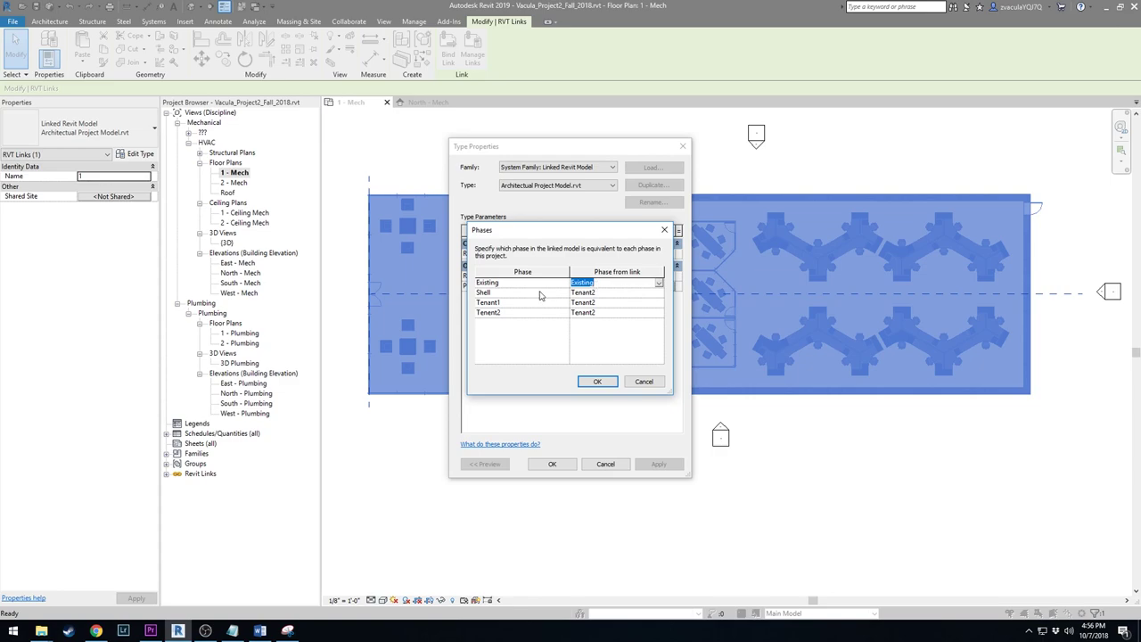
left_click(618, 285)
Step: Map Shell to Shell Building and Tenant1 to Tenant1, then confirm
left_click(617, 292)
left_click(659, 293)
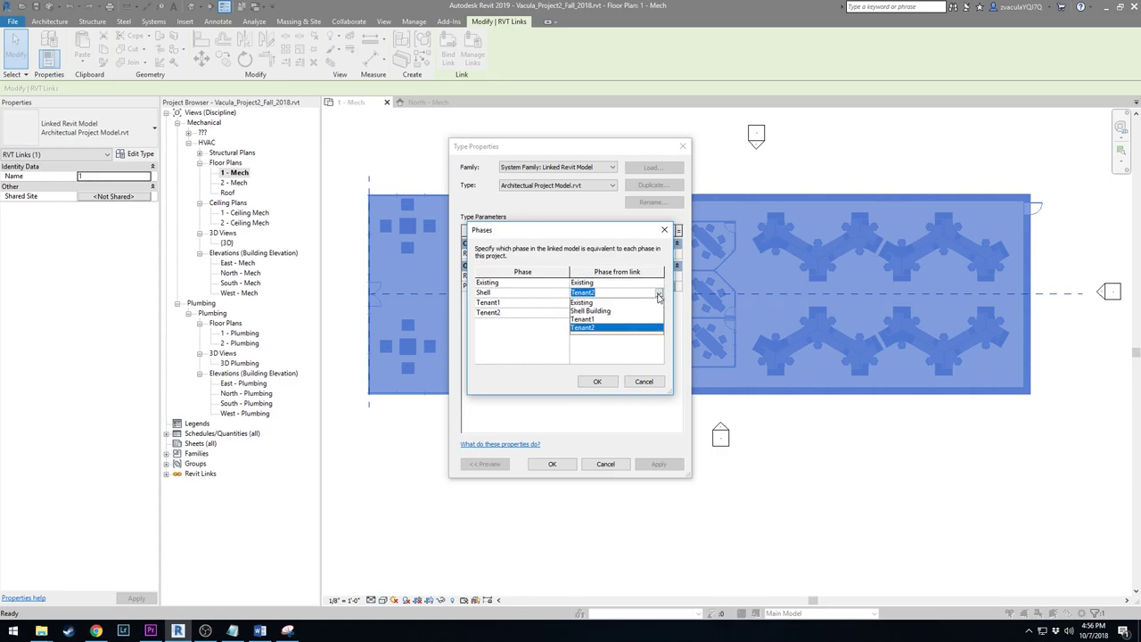
left_click(602, 312)
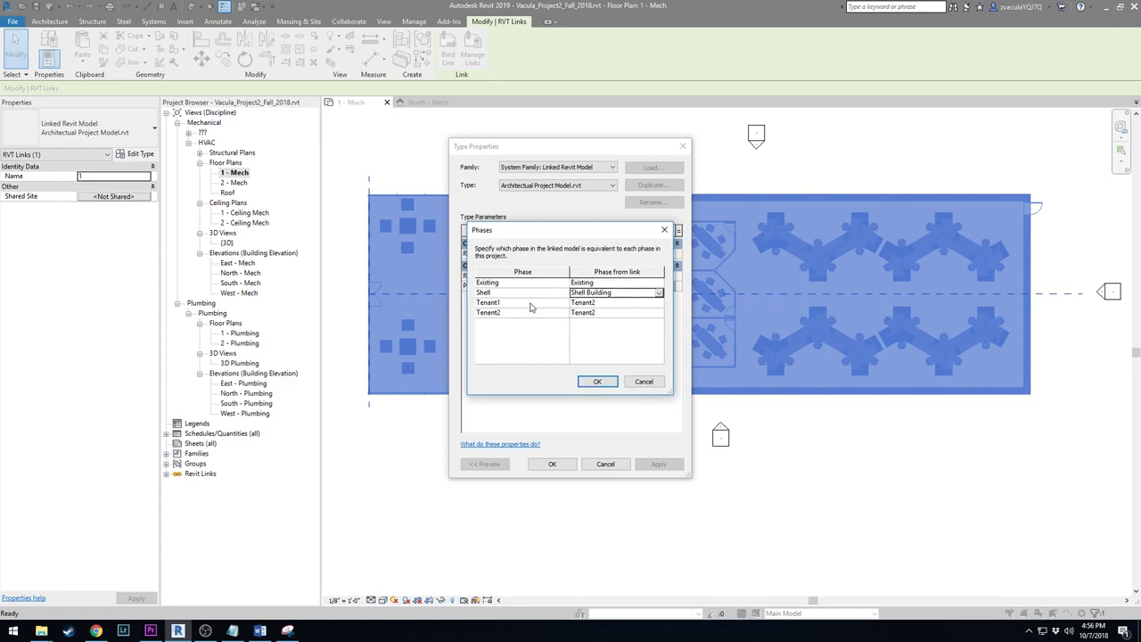
left_click(603, 303)
left_click(659, 304)
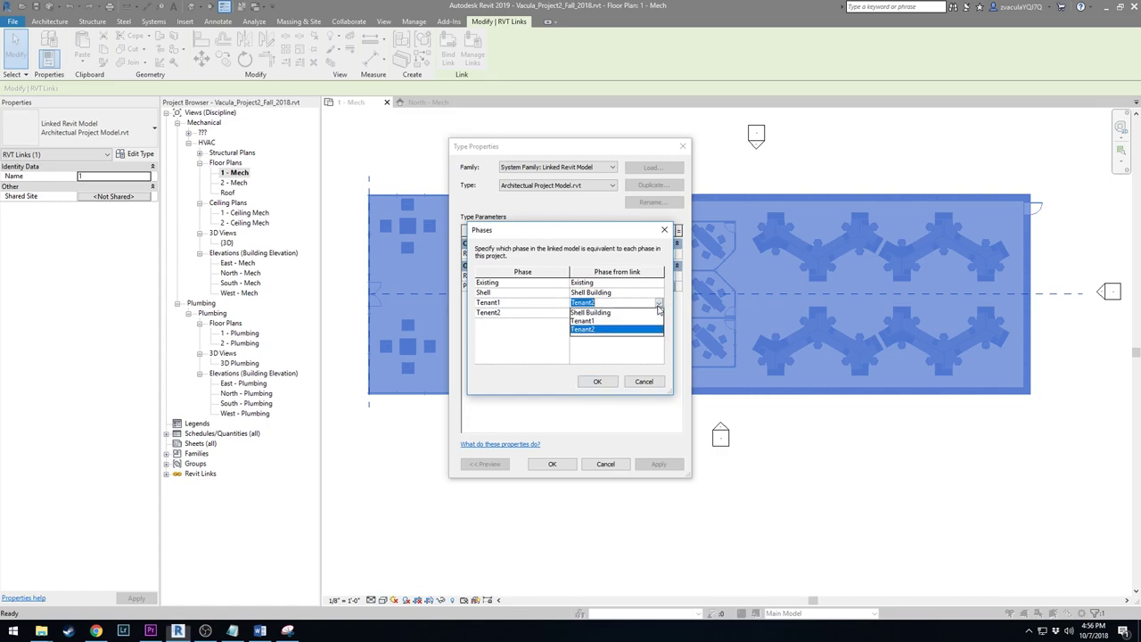
left_click(599, 328)
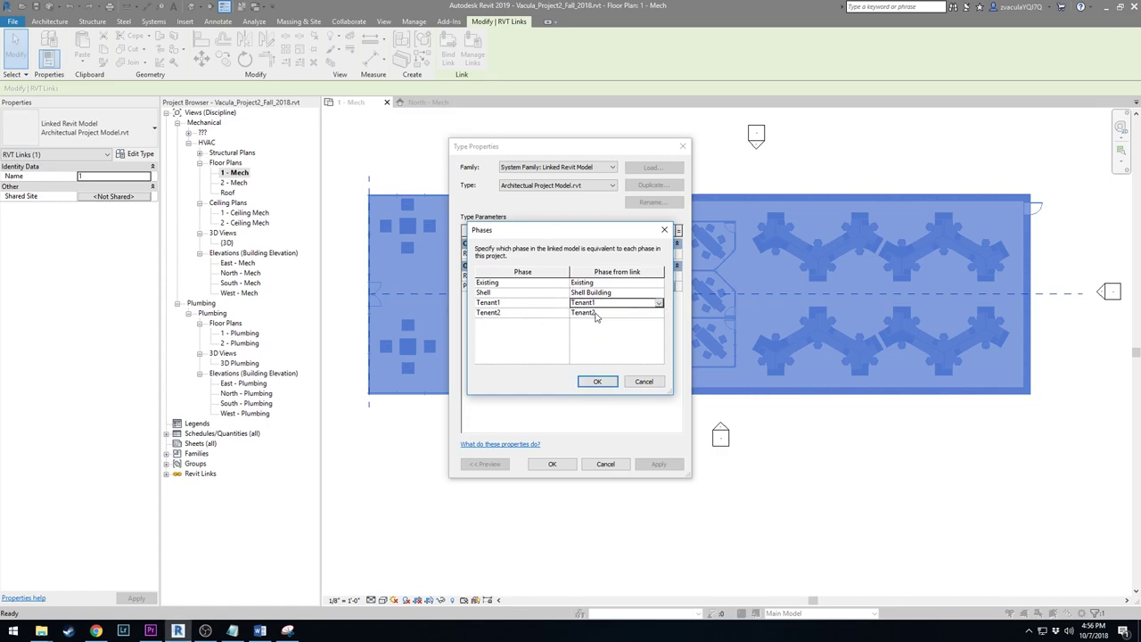
left_click(597, 381)
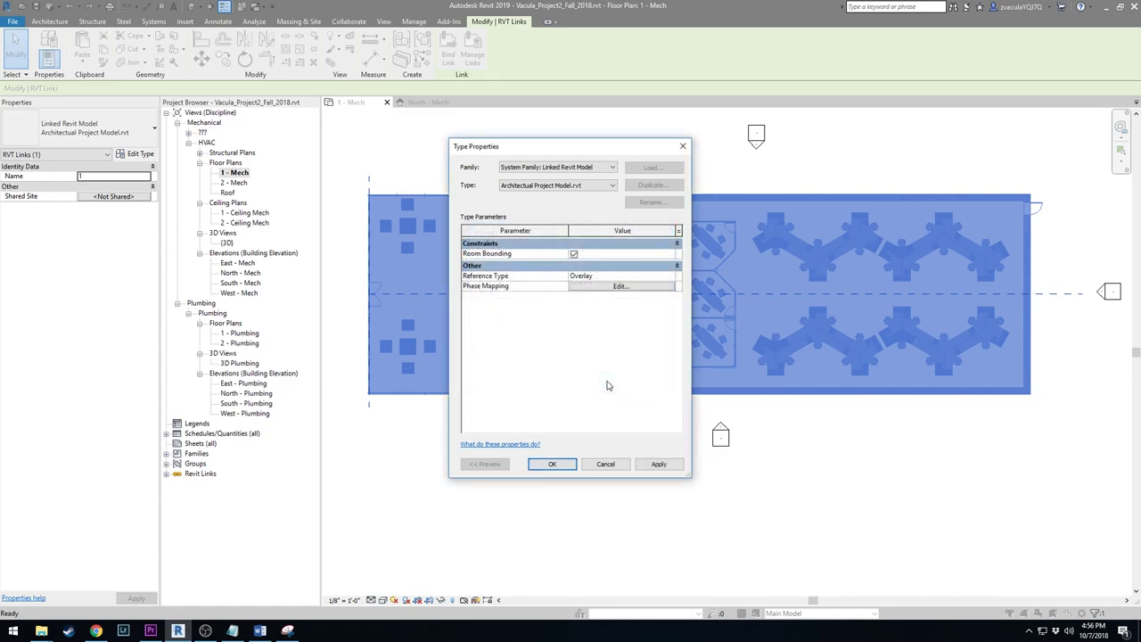
left_click(553, 464)
Step: Apply the link type changes and preview the plan in Tenant1, then Tenant2
left_click(558, 466)
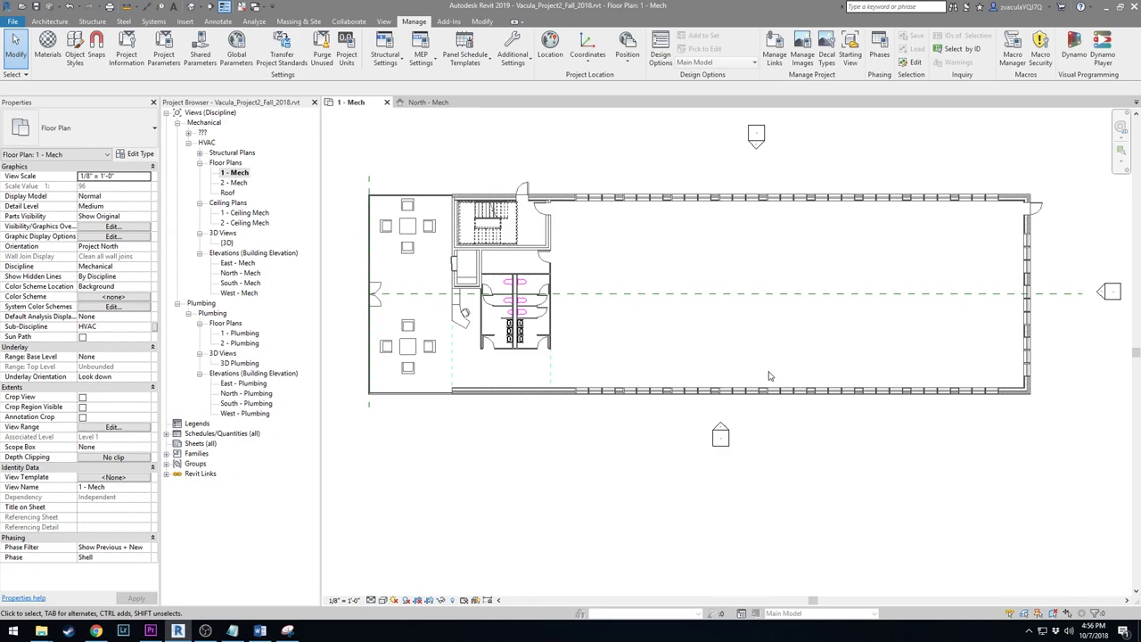
left_click(147, 558)
left_click(90, 583)
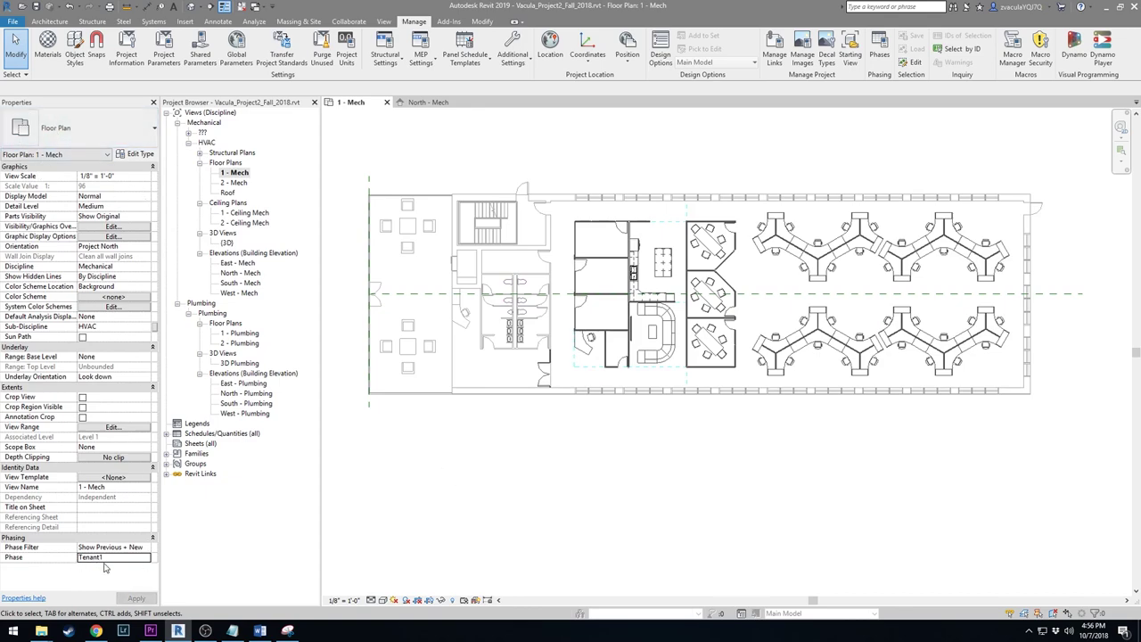
left_click(146, 559)
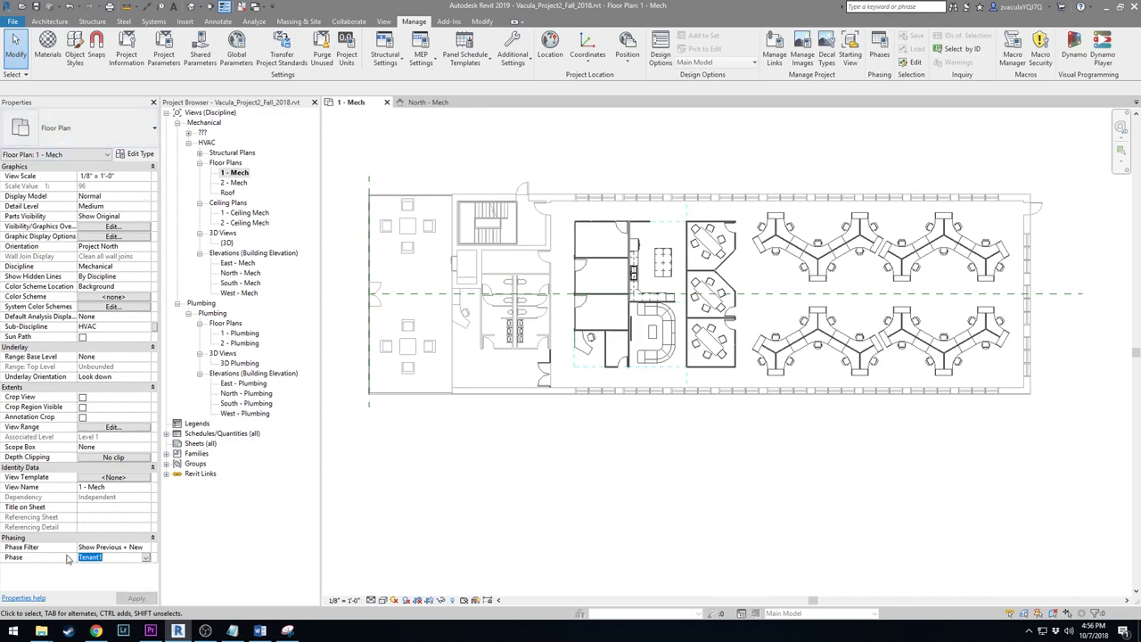
left_click(146, 559)
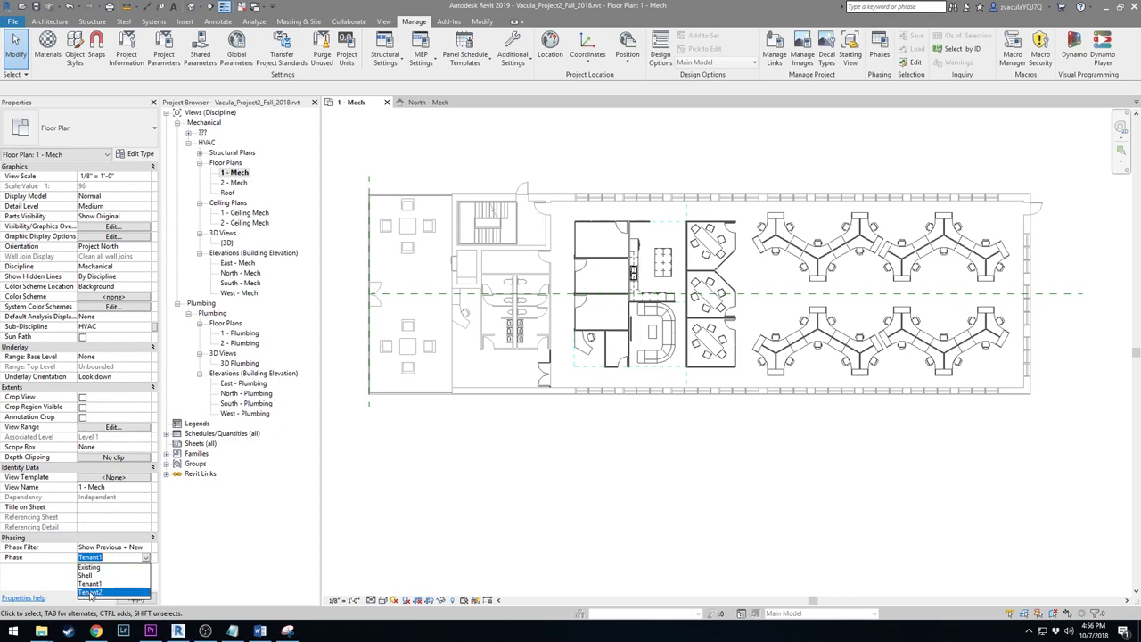
left_click(134, 582)
Step: Return the plan's phase to Shell with the Show Previous + New filter
left_click(146, 558)
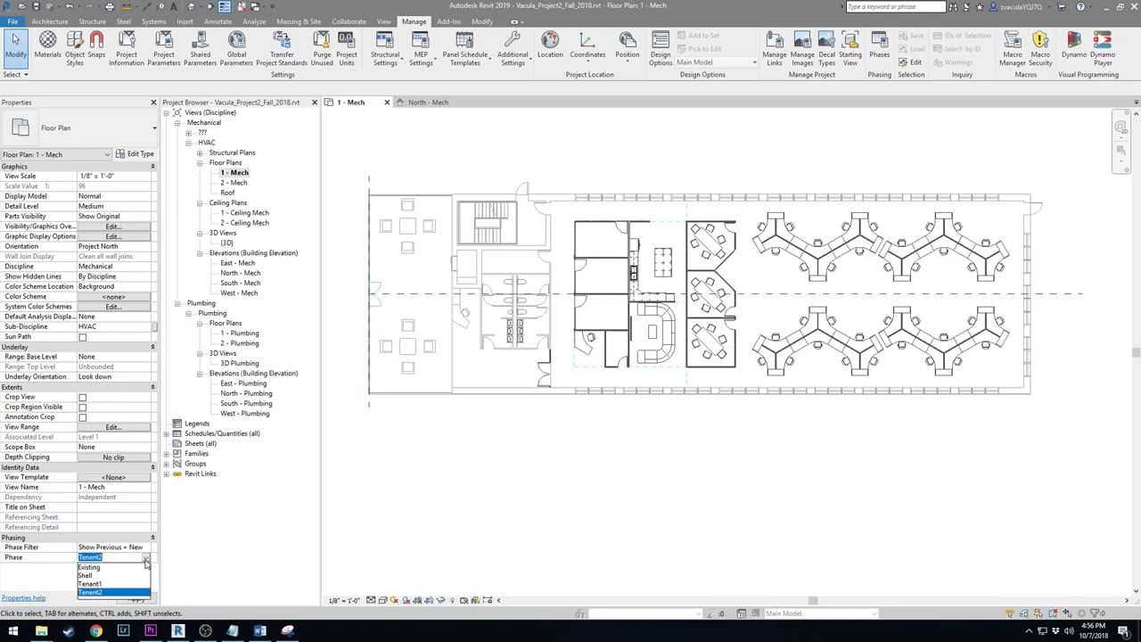
left_click(100, 578)
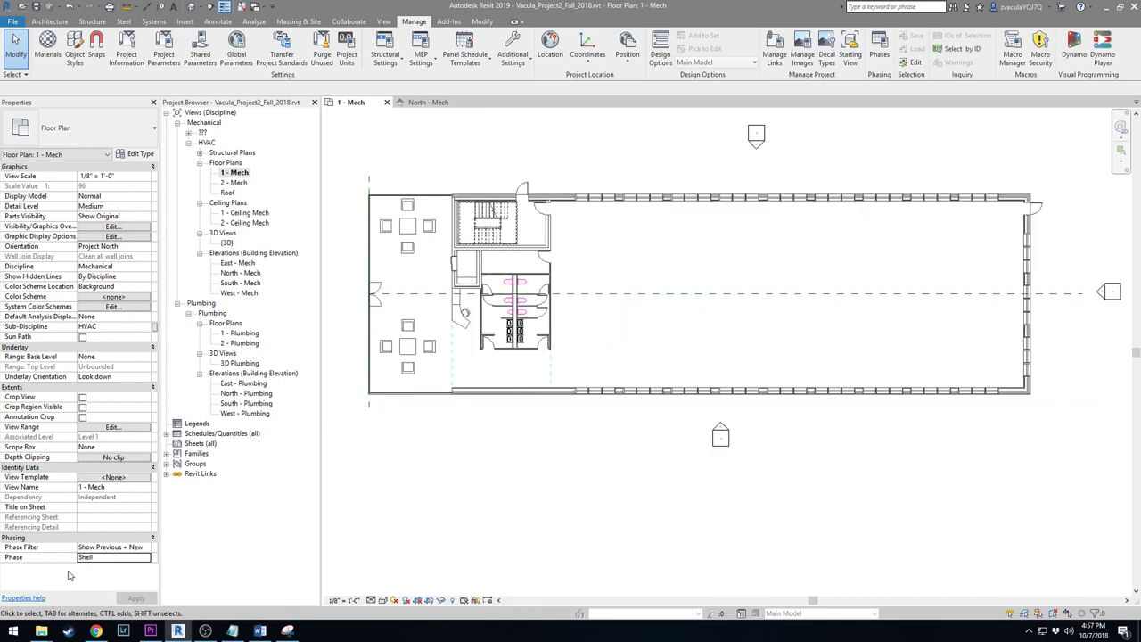
left_click(130, 552)
left_click(146, 547)
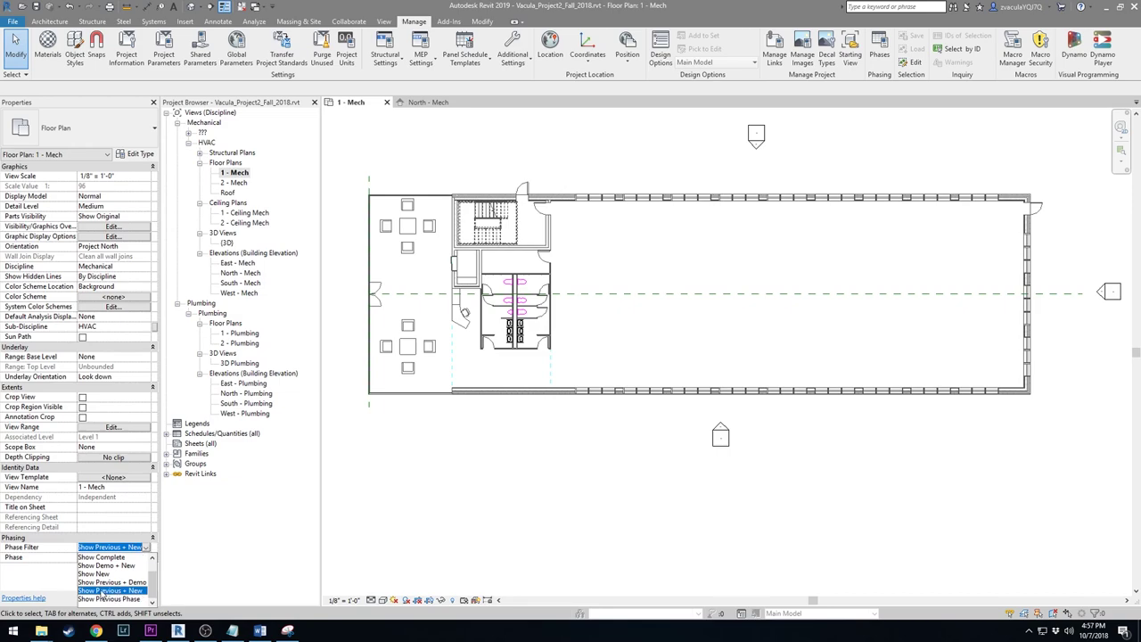
left_click(131, 592)
left_click(125, 557)
left_click(146, 557)
left_click(117, 578)
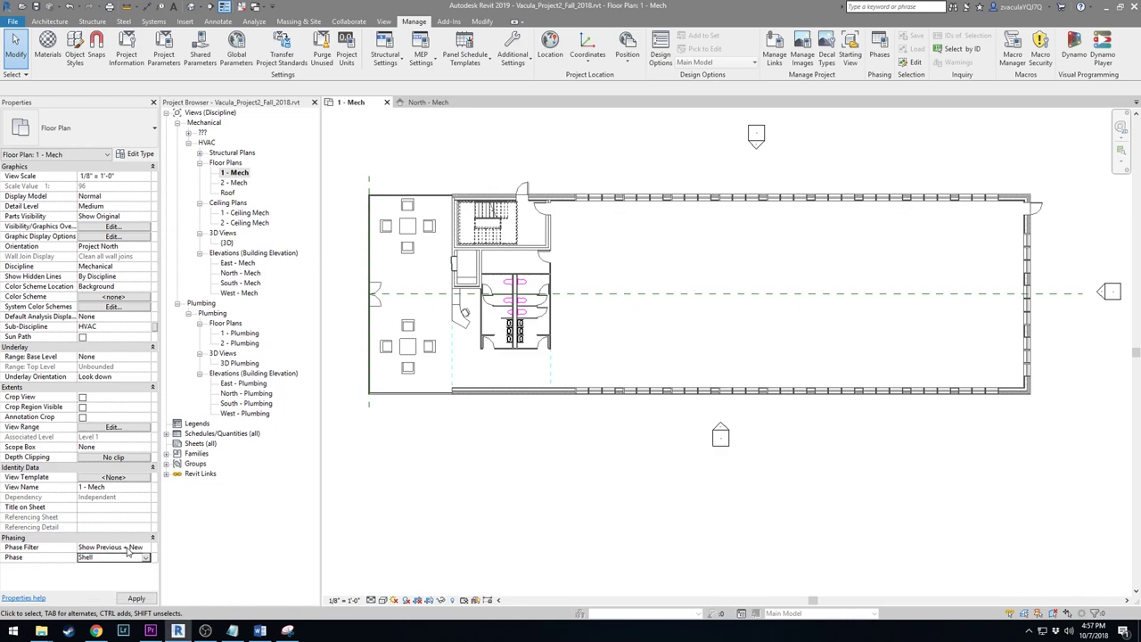
left_click(141, 547)
left_click(98, 547)
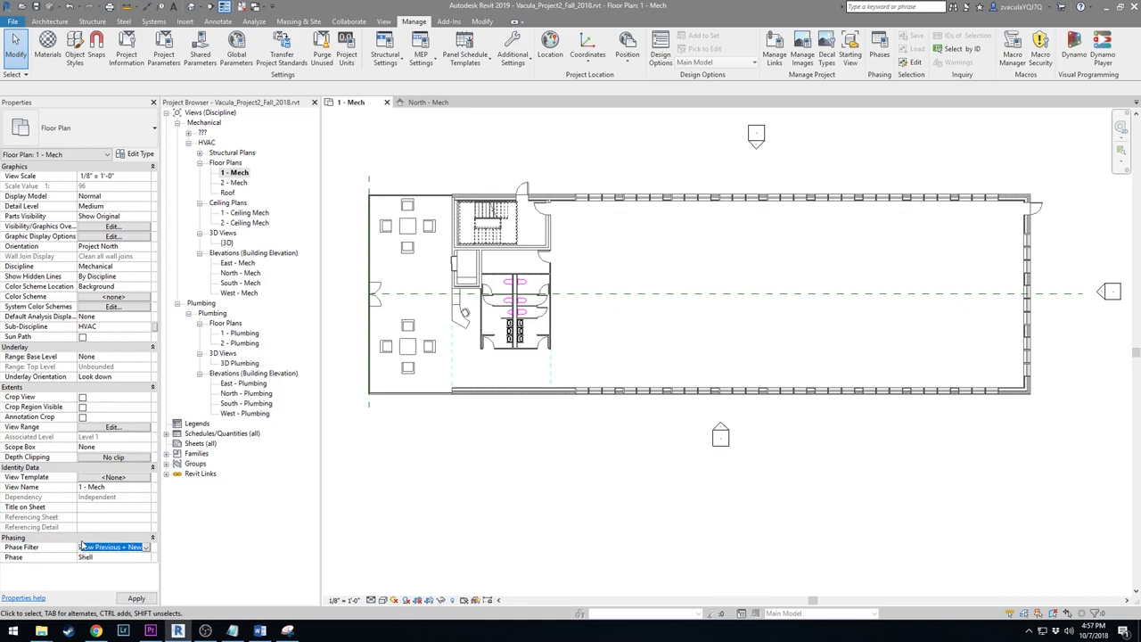
left_click(114, 554)
left_click(114, 547)
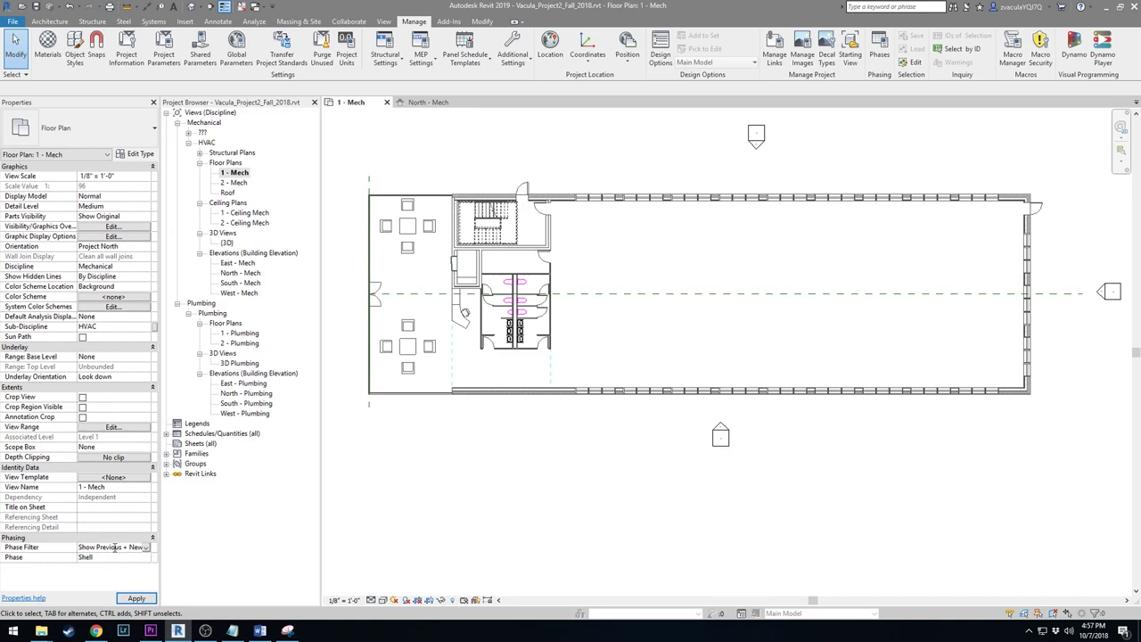
left_click(114, 558)
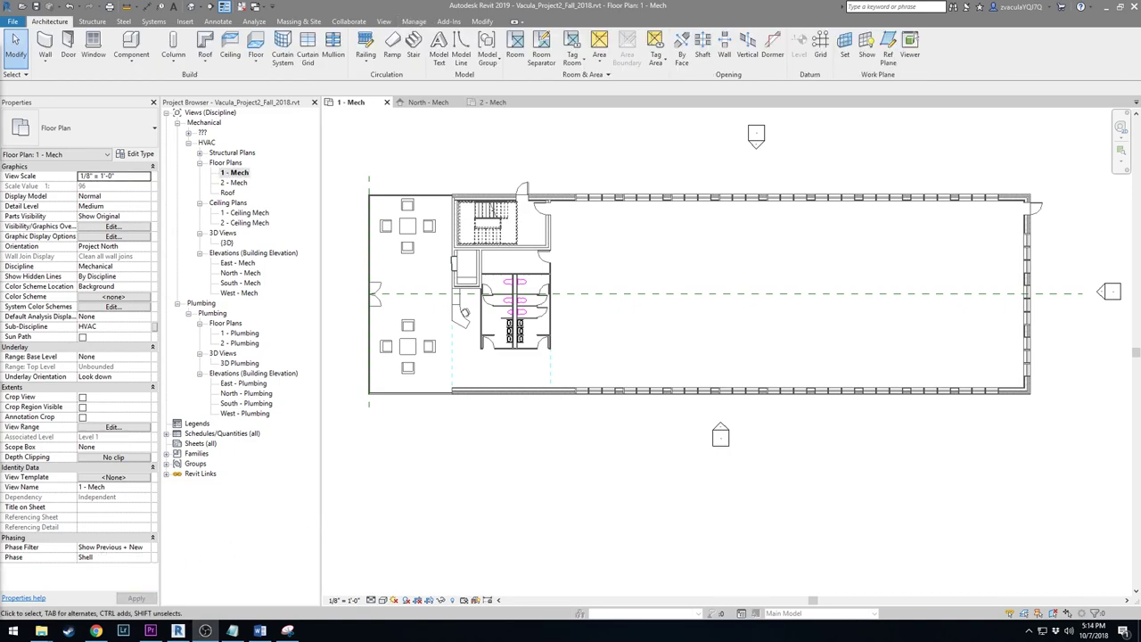
Step: Keep Room Bounding checked in the linked architectural model's type properties and confirm
left_click(604, 201)
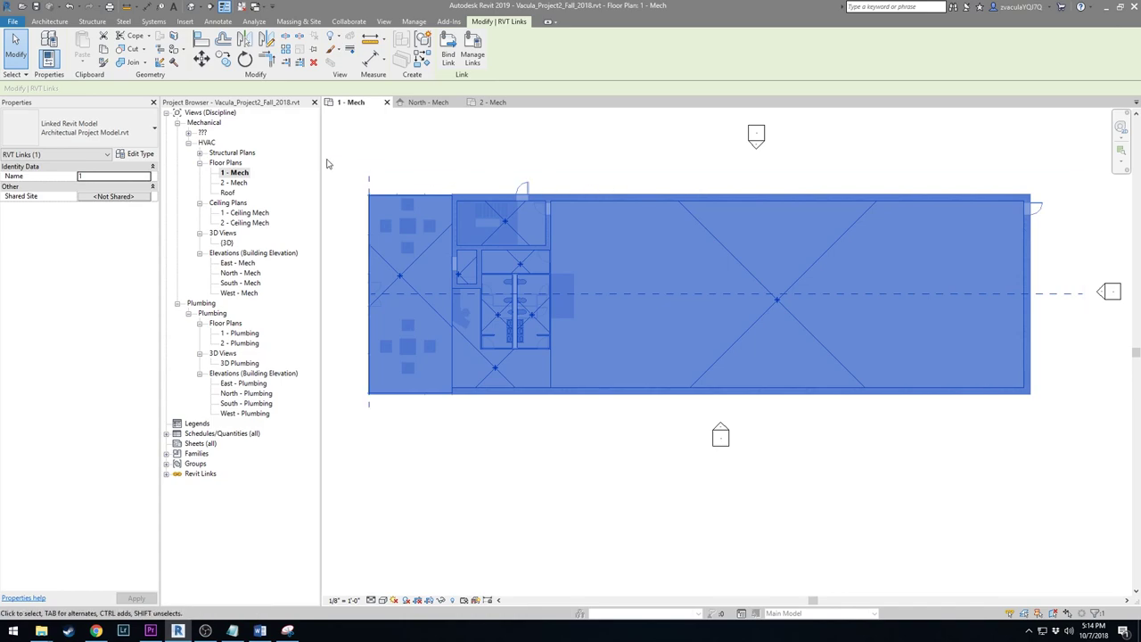
left_click(133, 153)
left_click(575, 255)
left_click(574, 255)
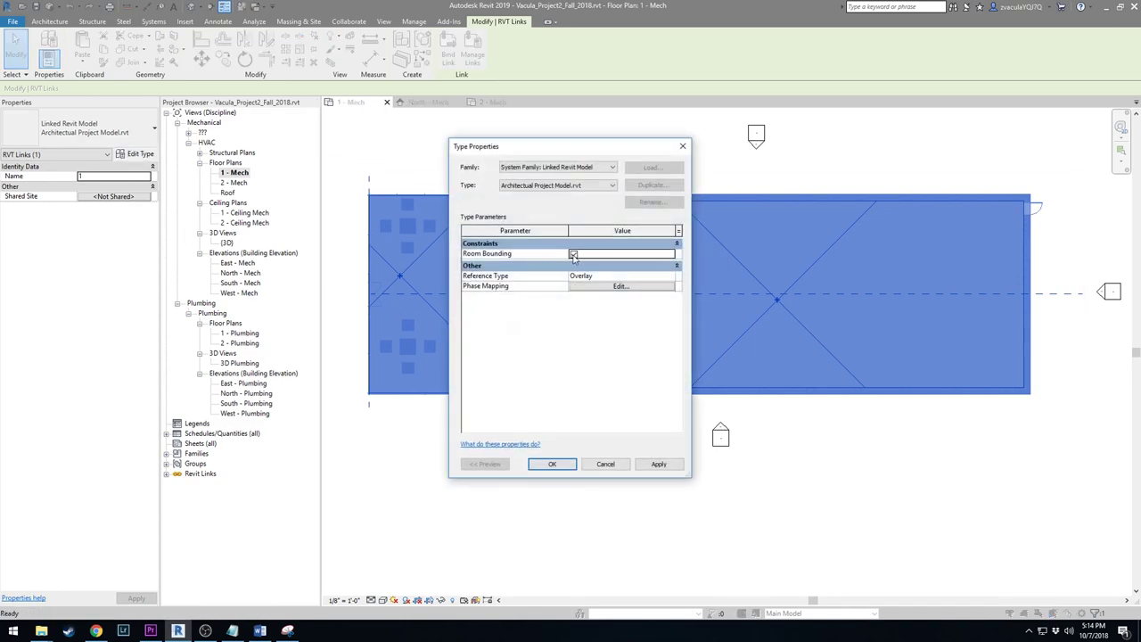
left_click(558, 465)
left_click(554, 486)
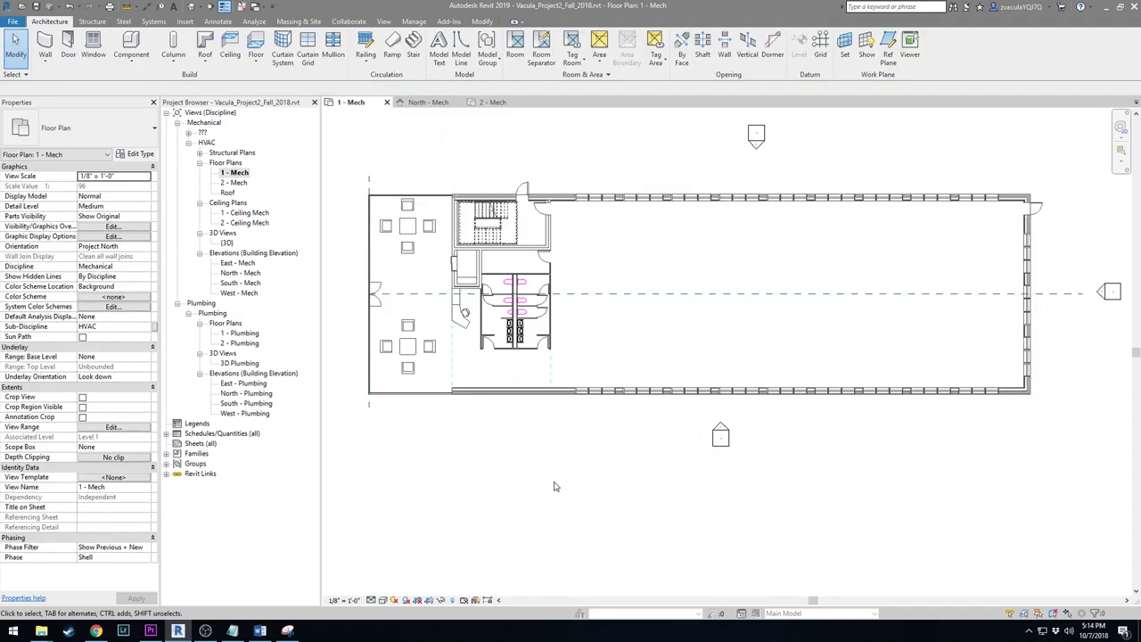